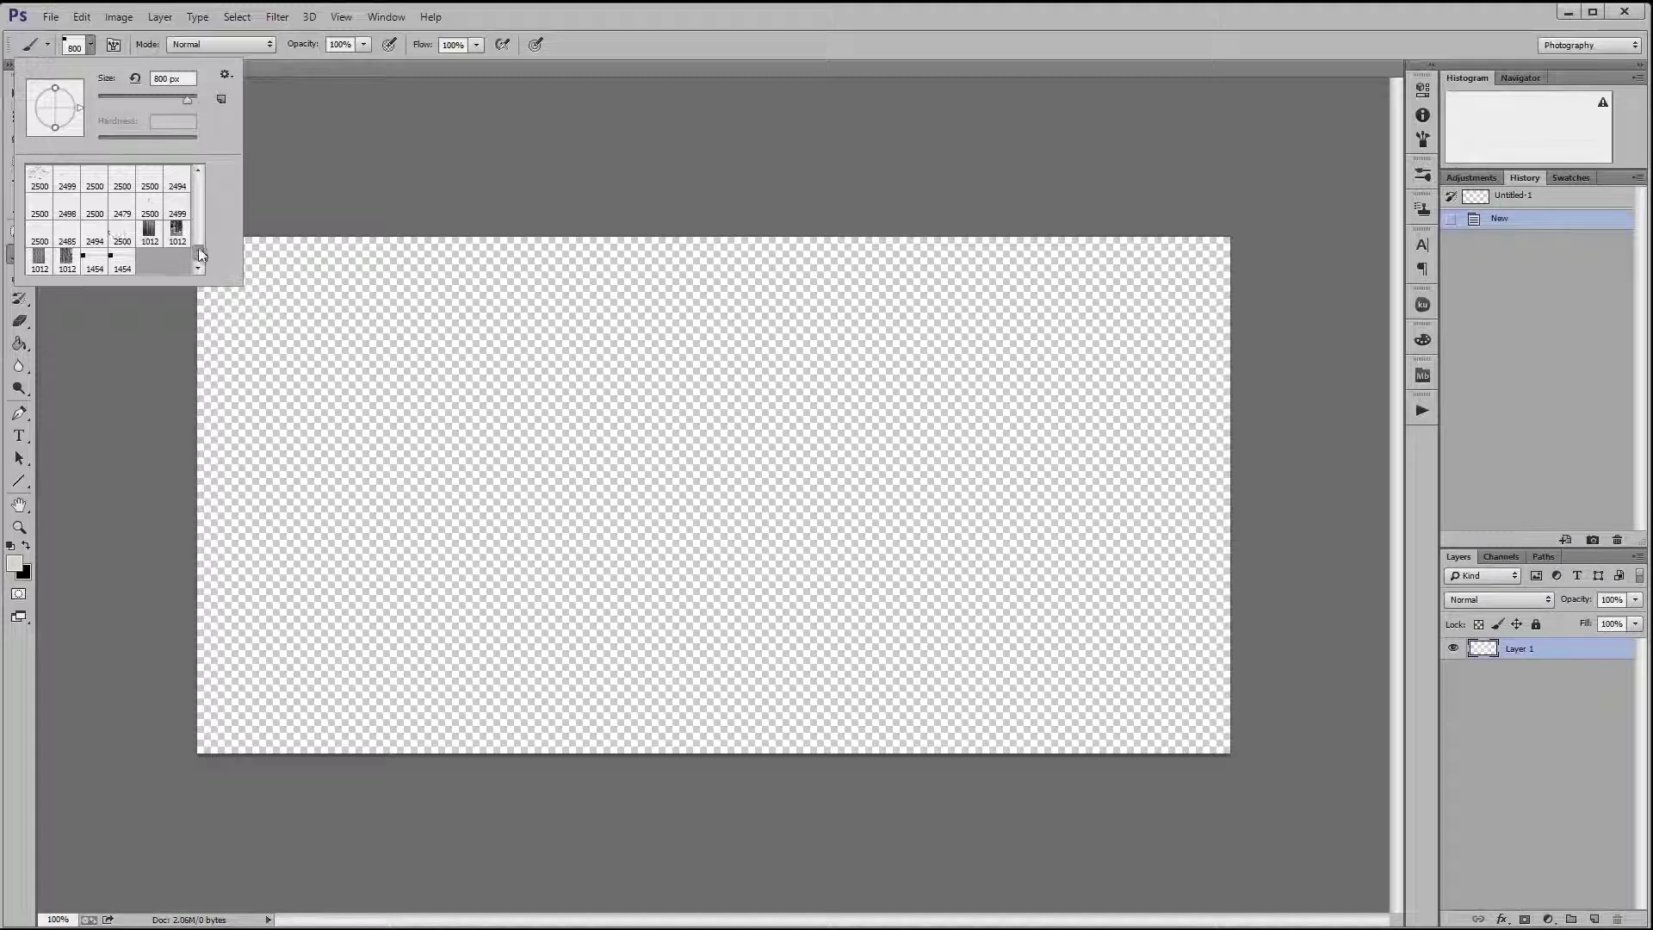
- Add the text "RC PORTRAITS.COM" as a single line centered on the transparent canvas
click(677, 172)
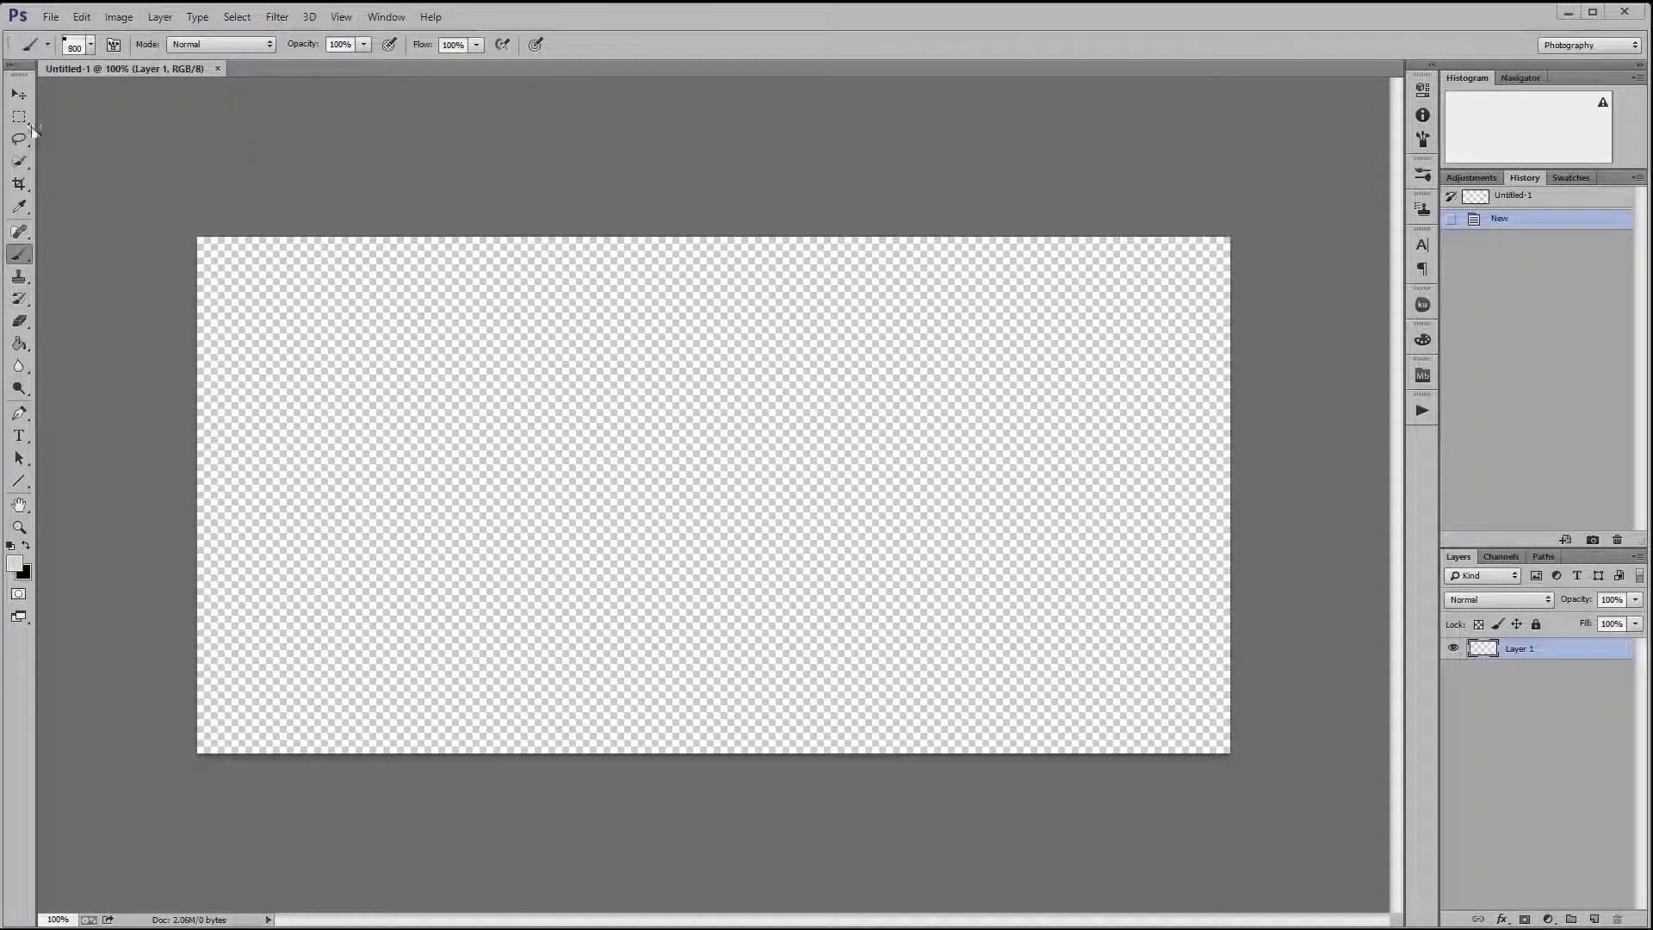
click(22, 439)
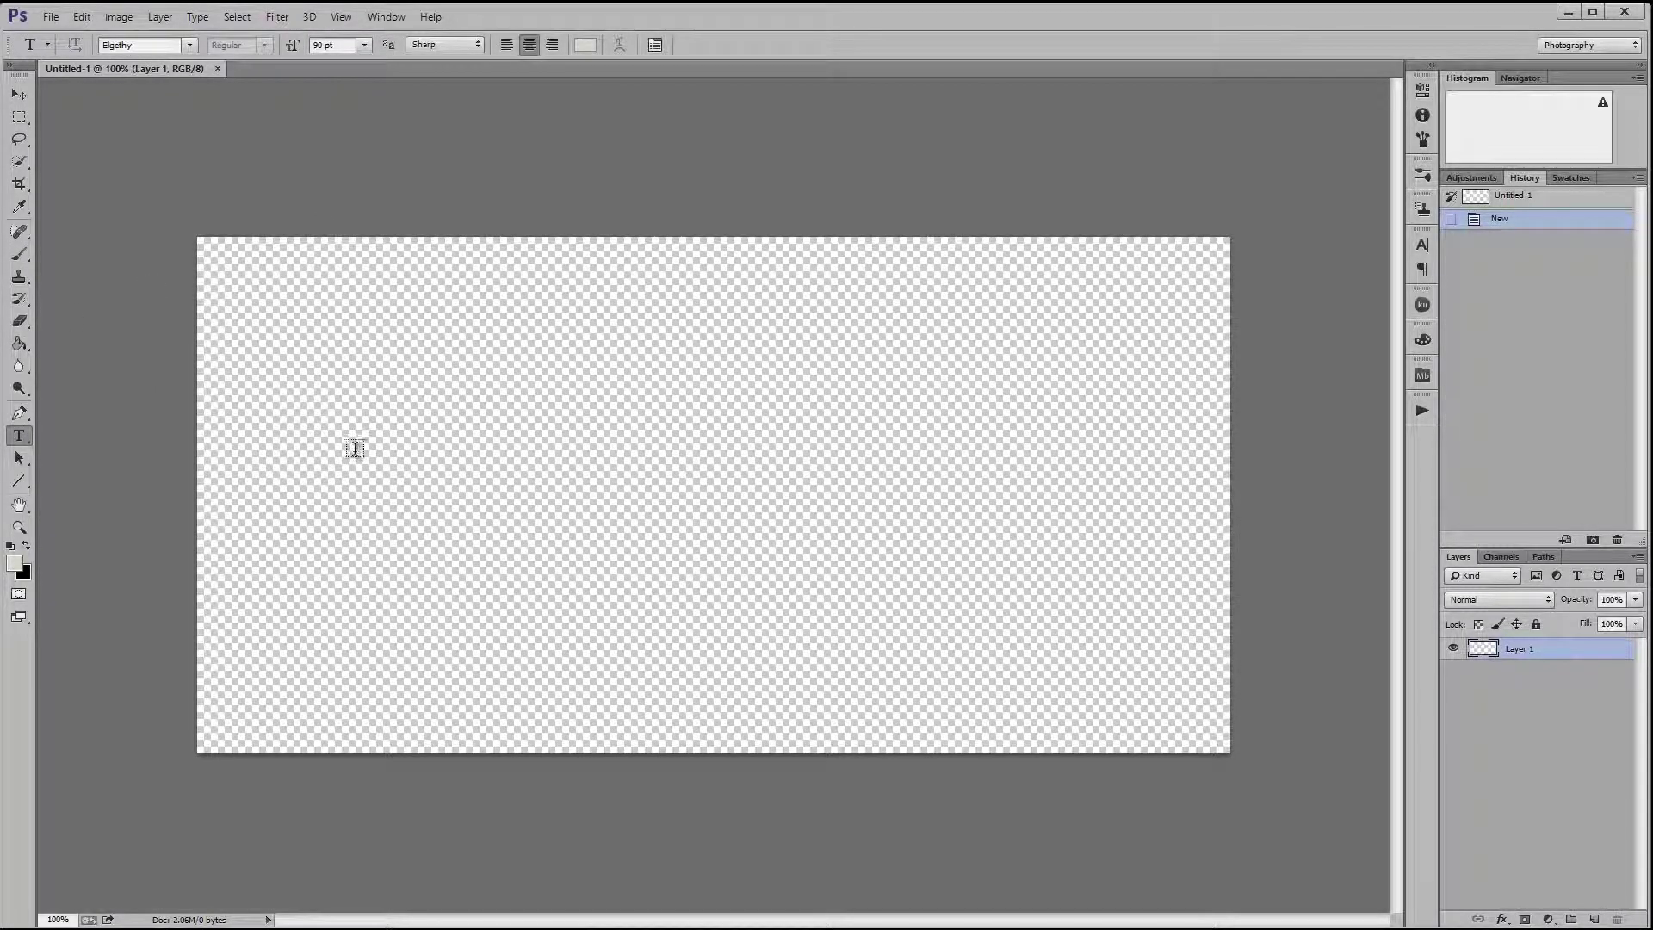
click(684, 474)
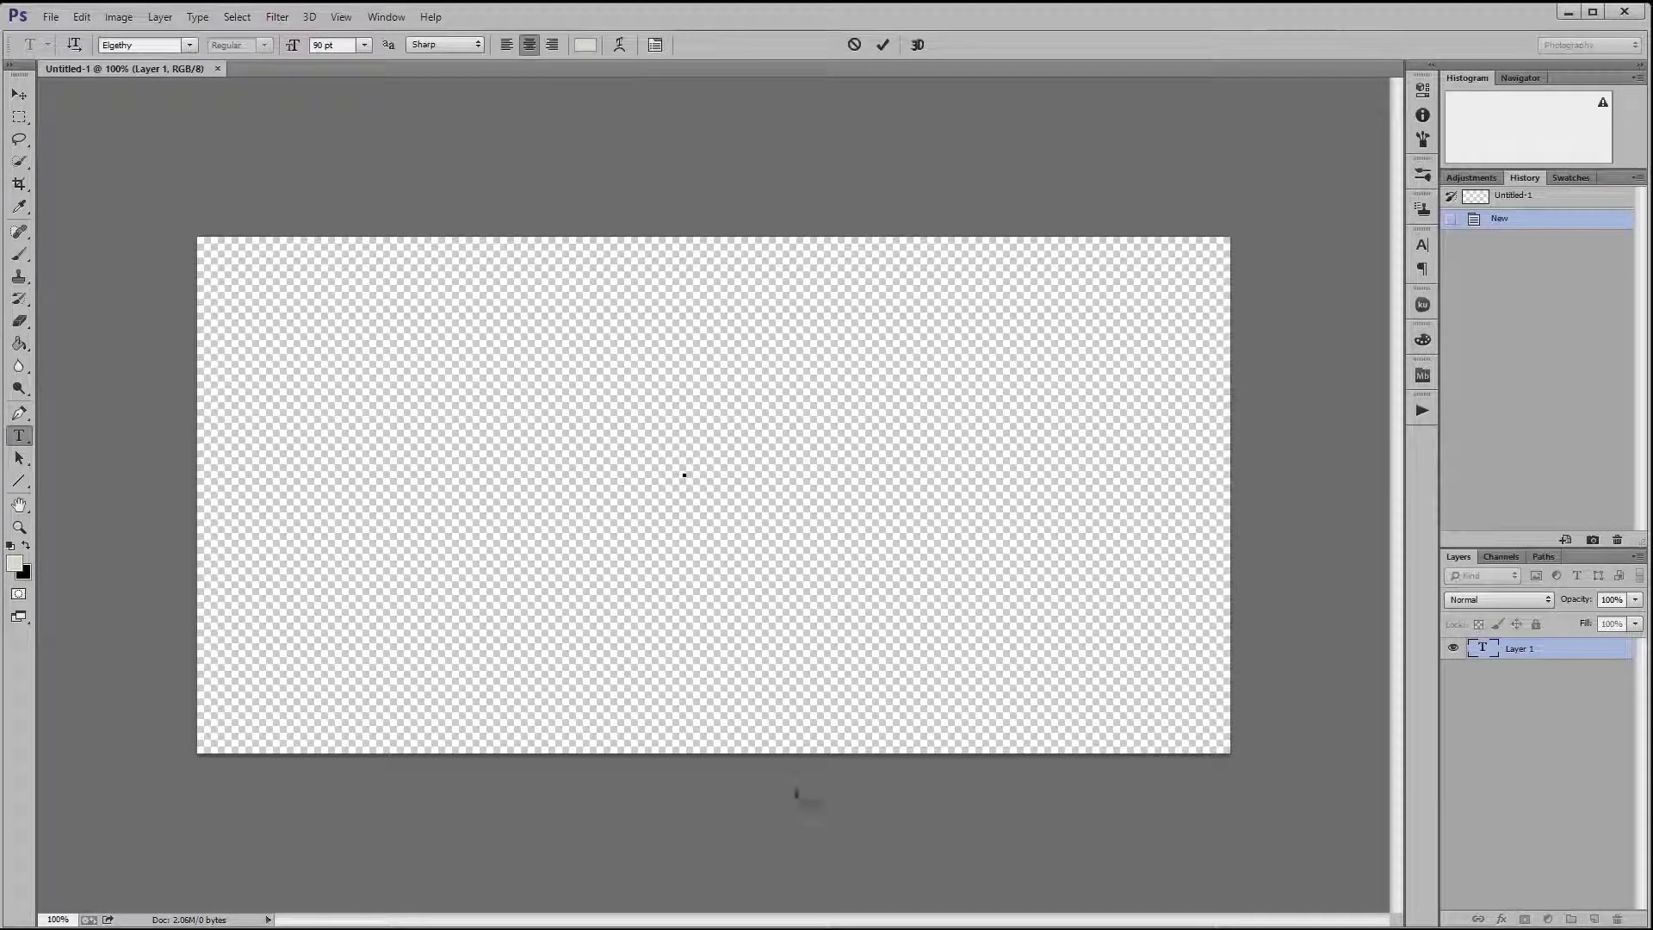
text(Hello)
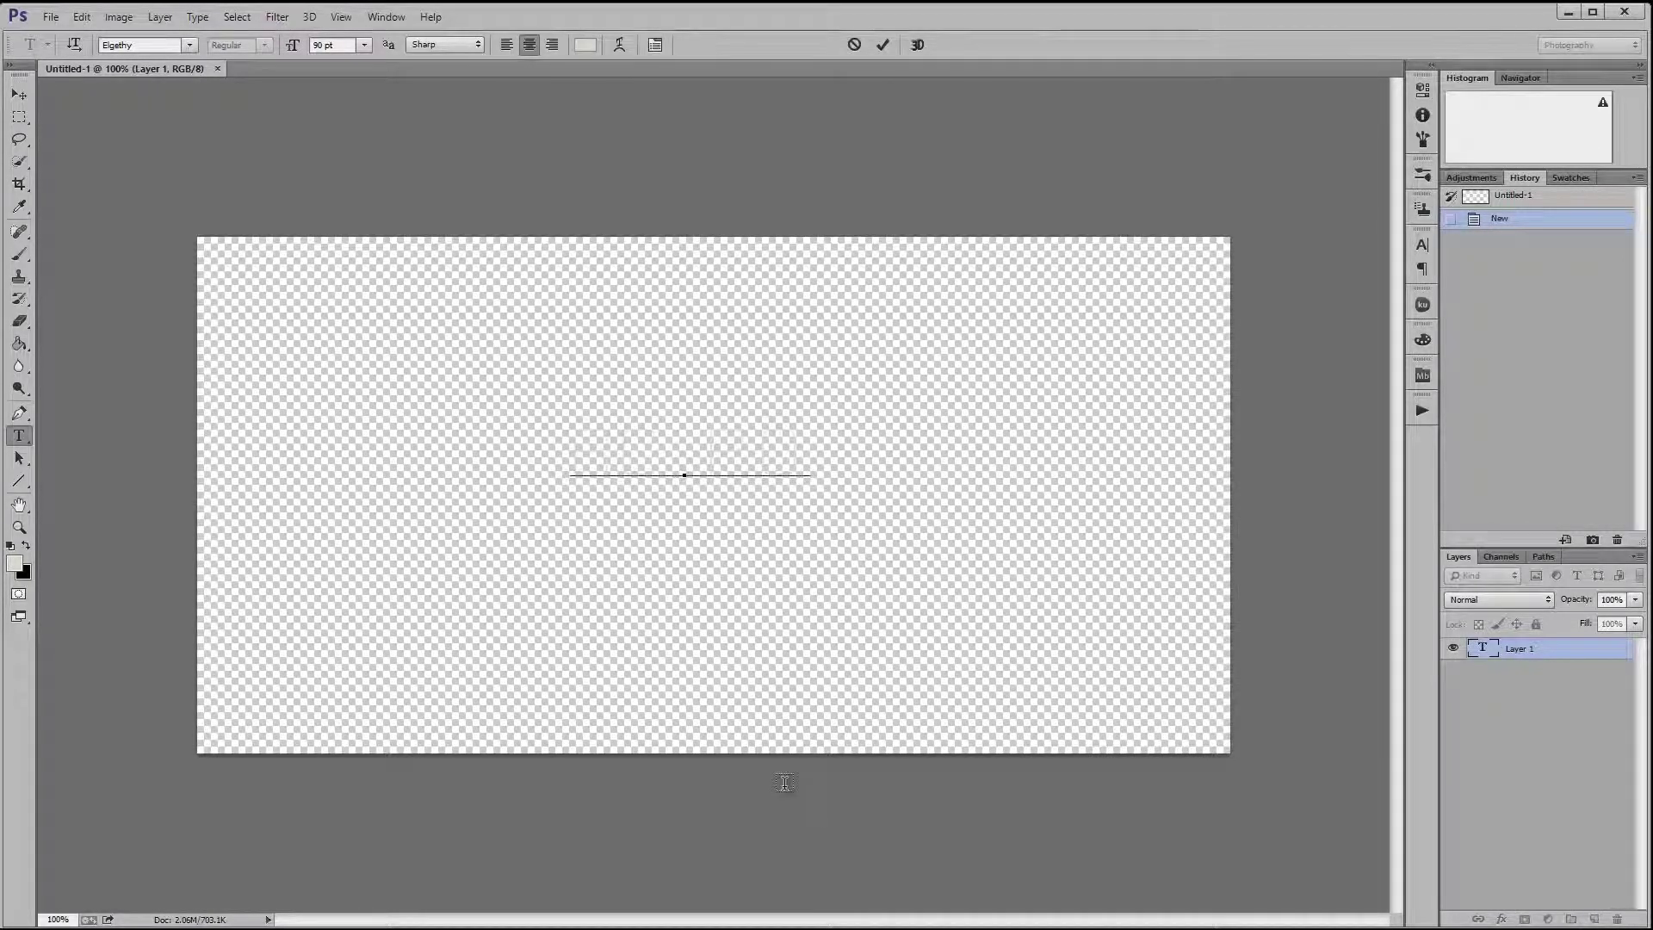
text( Wrld)
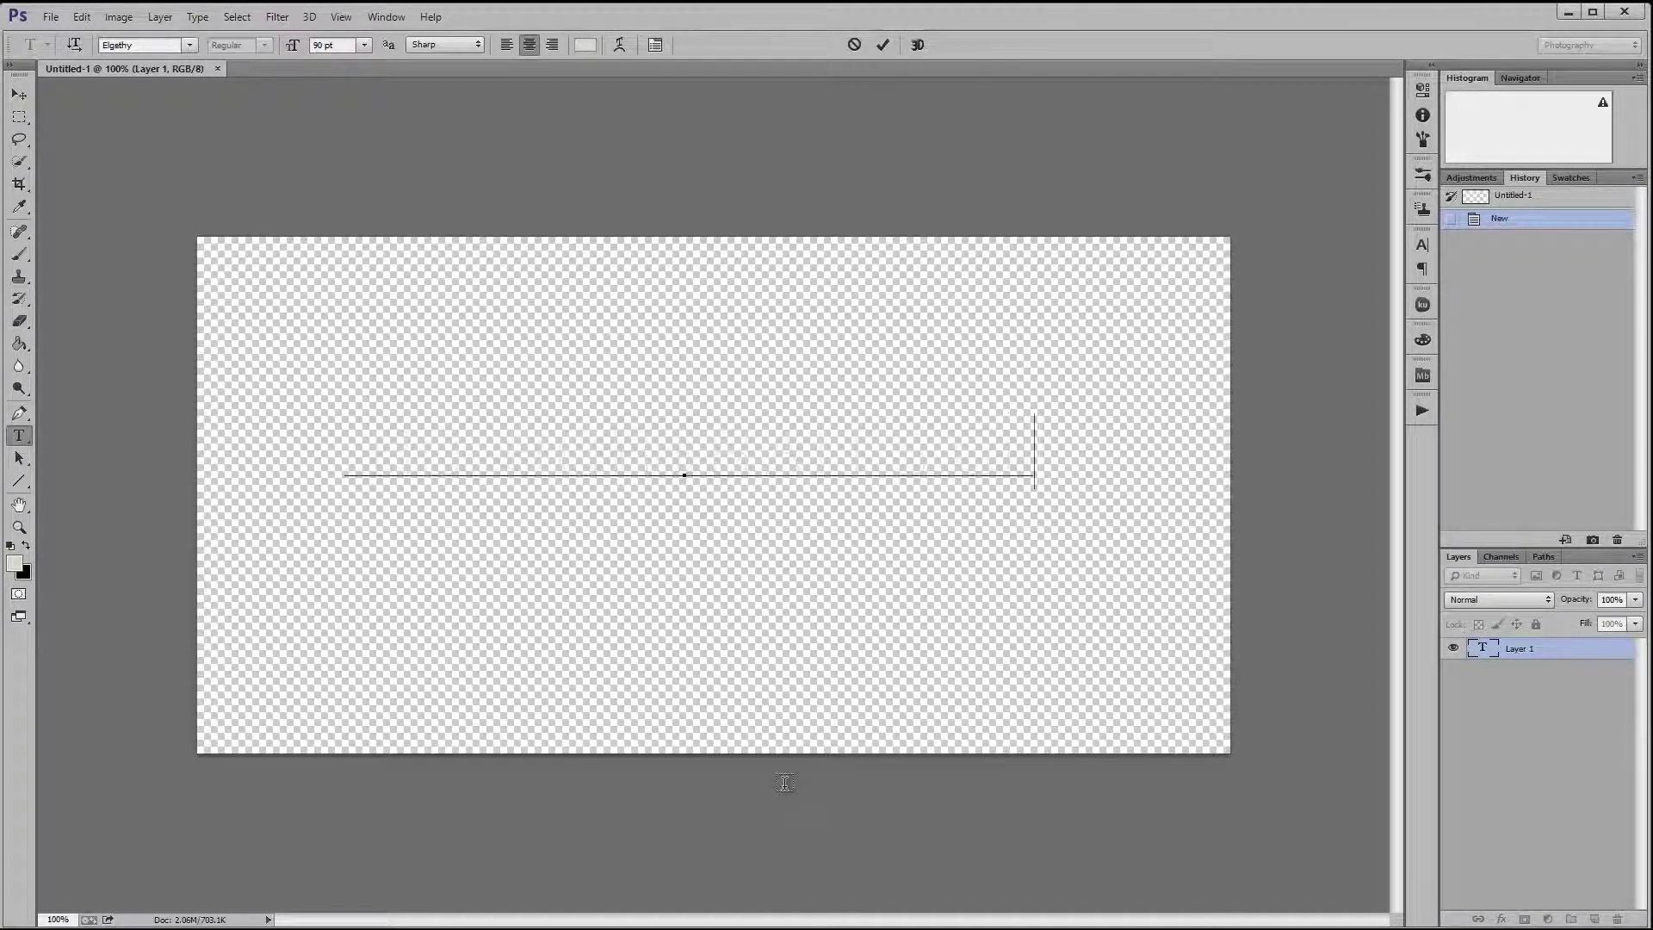
drag(1254, 478, 1114, 495)
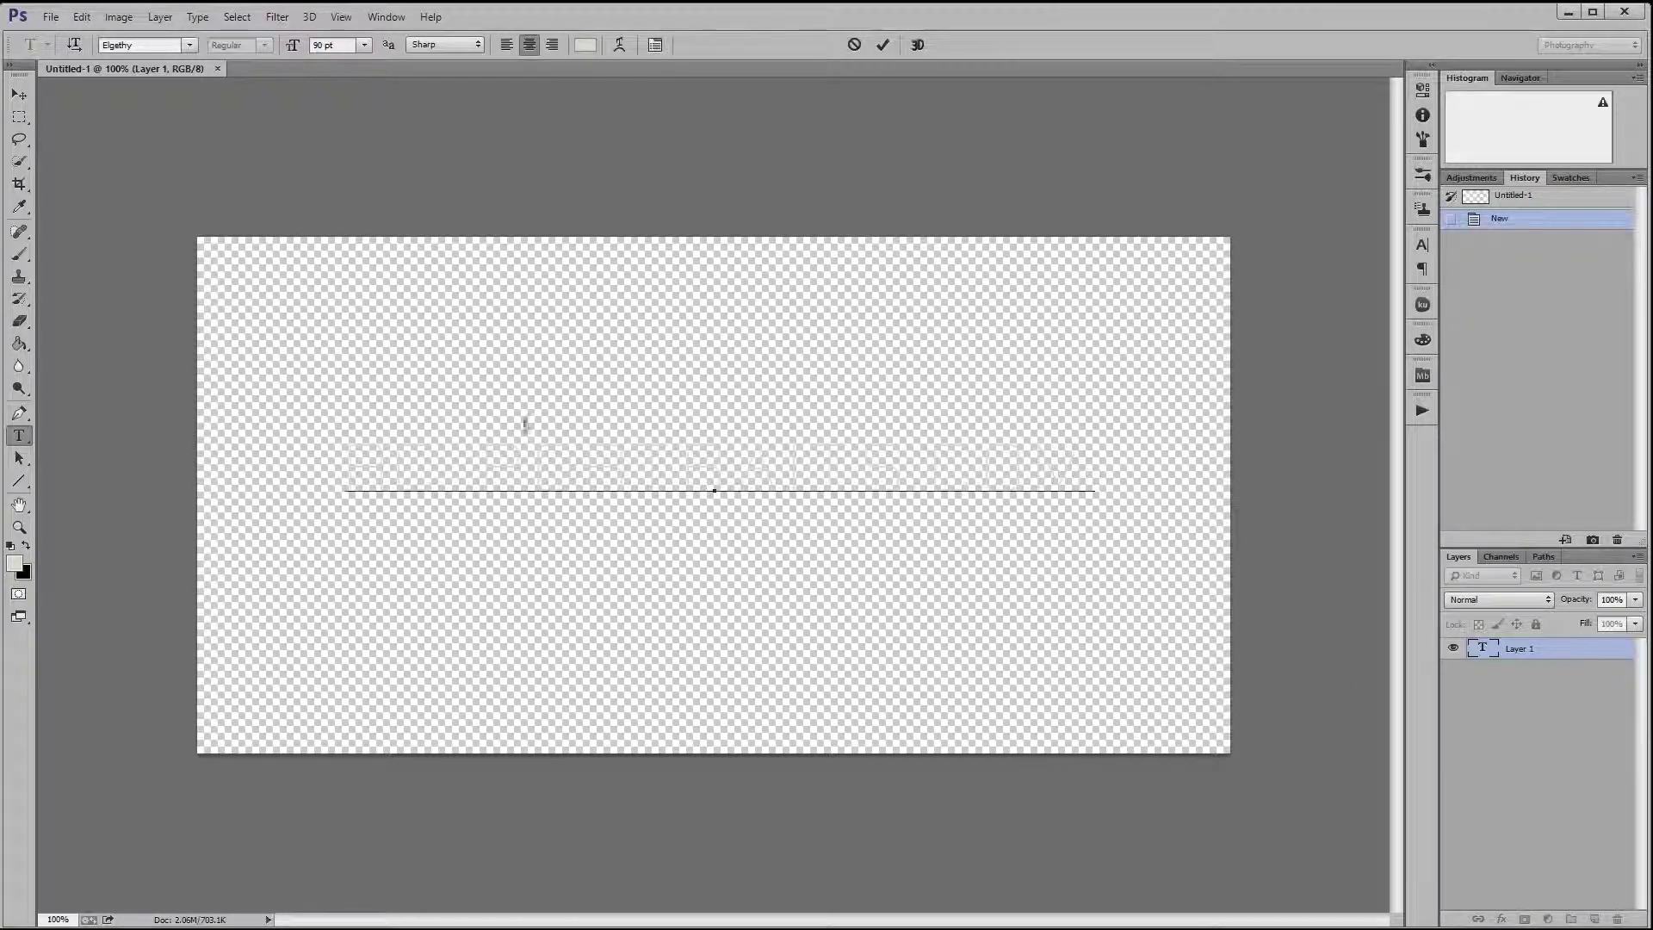
- Change the colour of the whole "RC PORTRAITS.COM" text to black
key(ctrl+a)
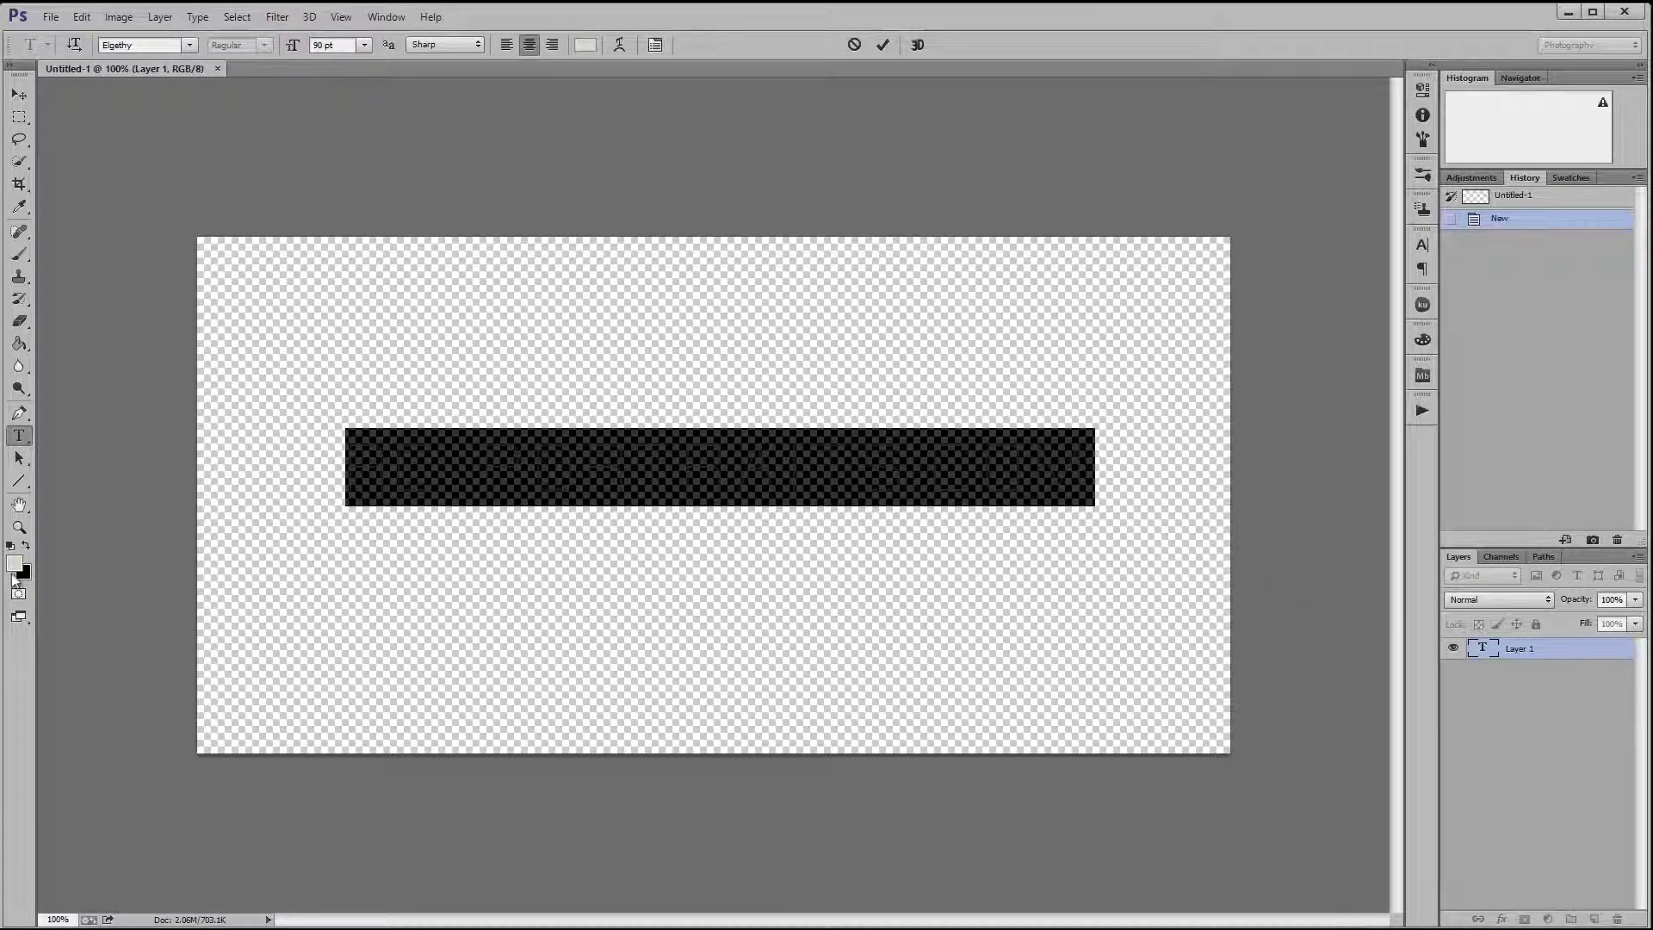
click(26, 546)
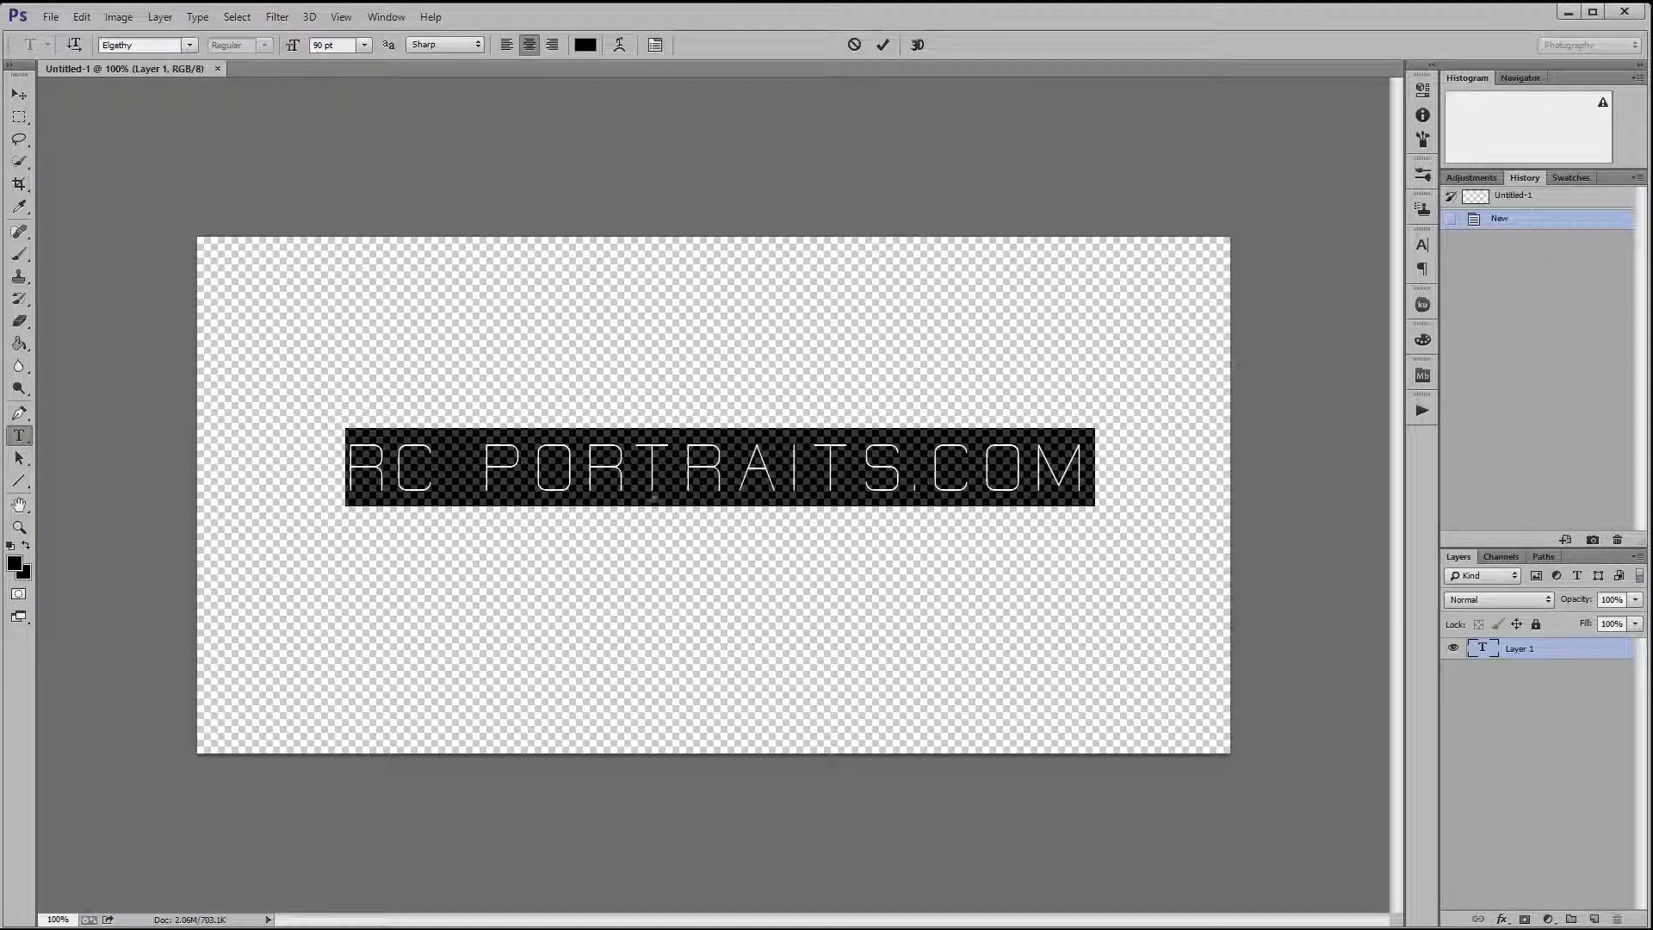
click(635, 489)
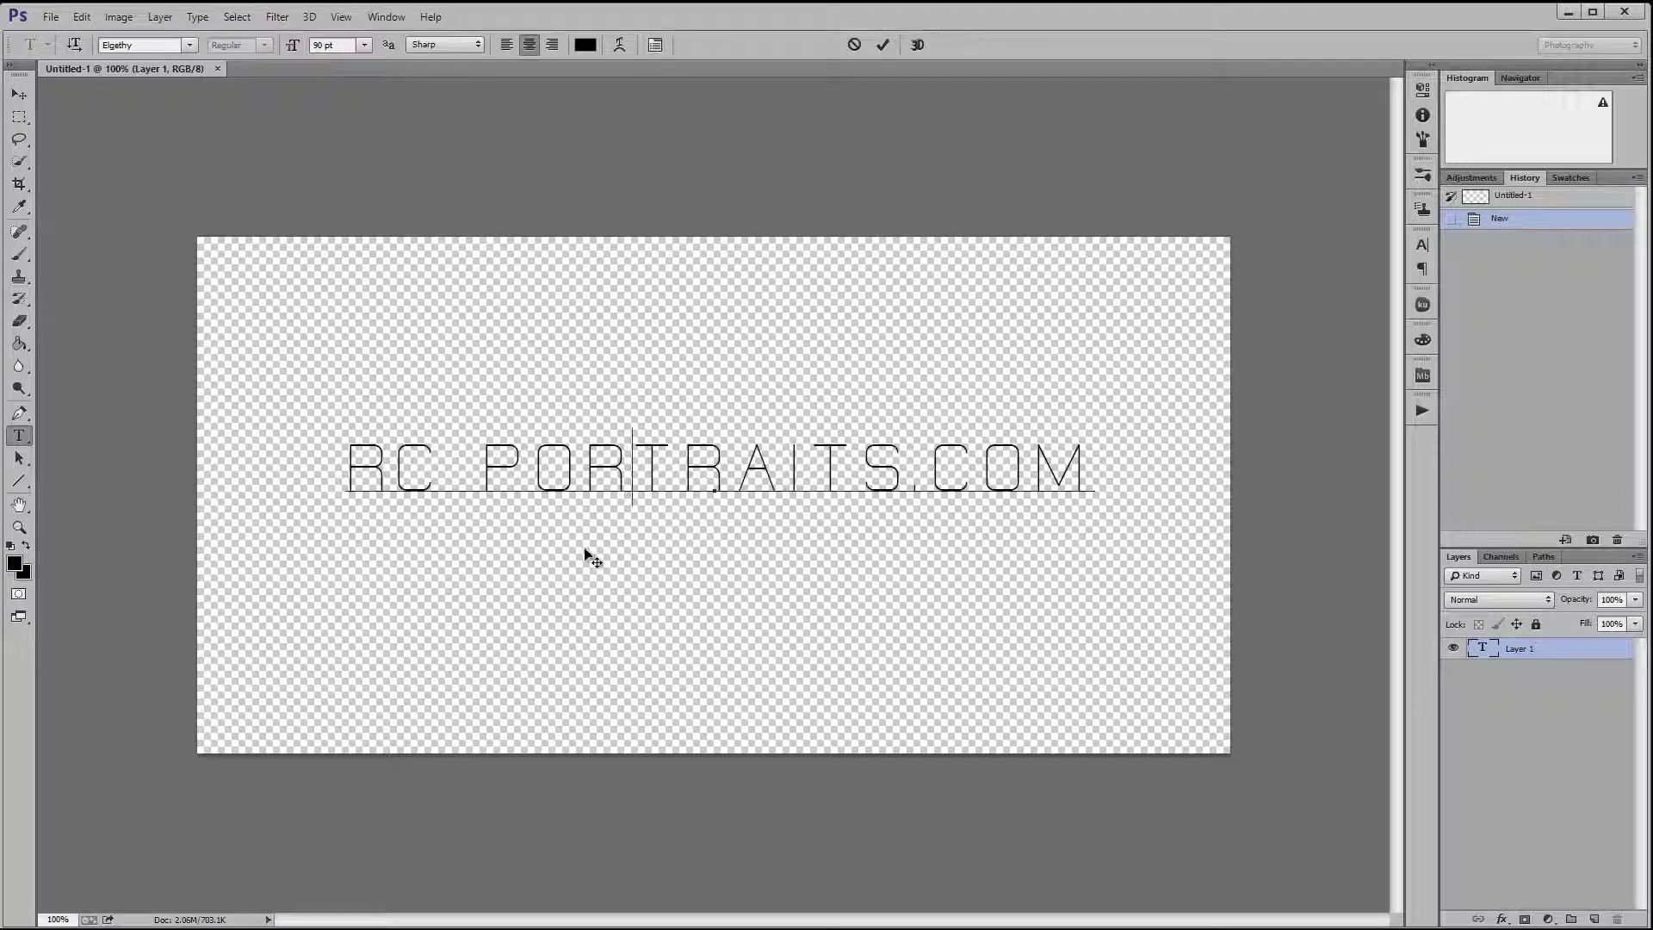
- Add a new layer above the text and draw a square marquee selection around the letters "RC"
click(1593, 920)
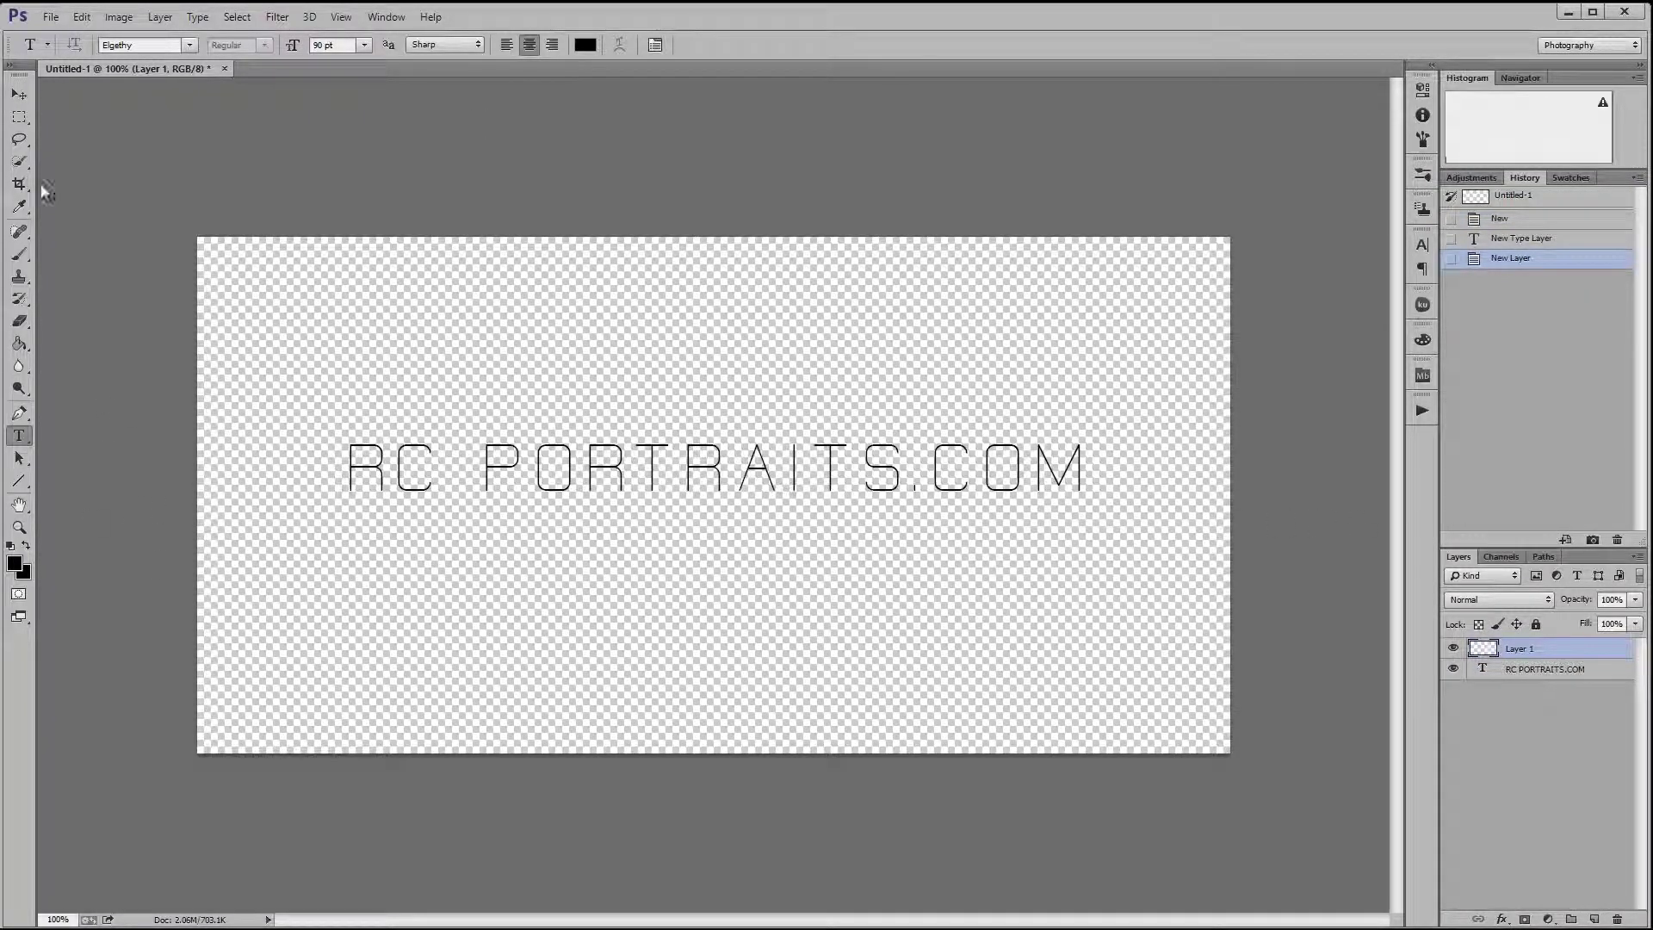
click(19, 116)
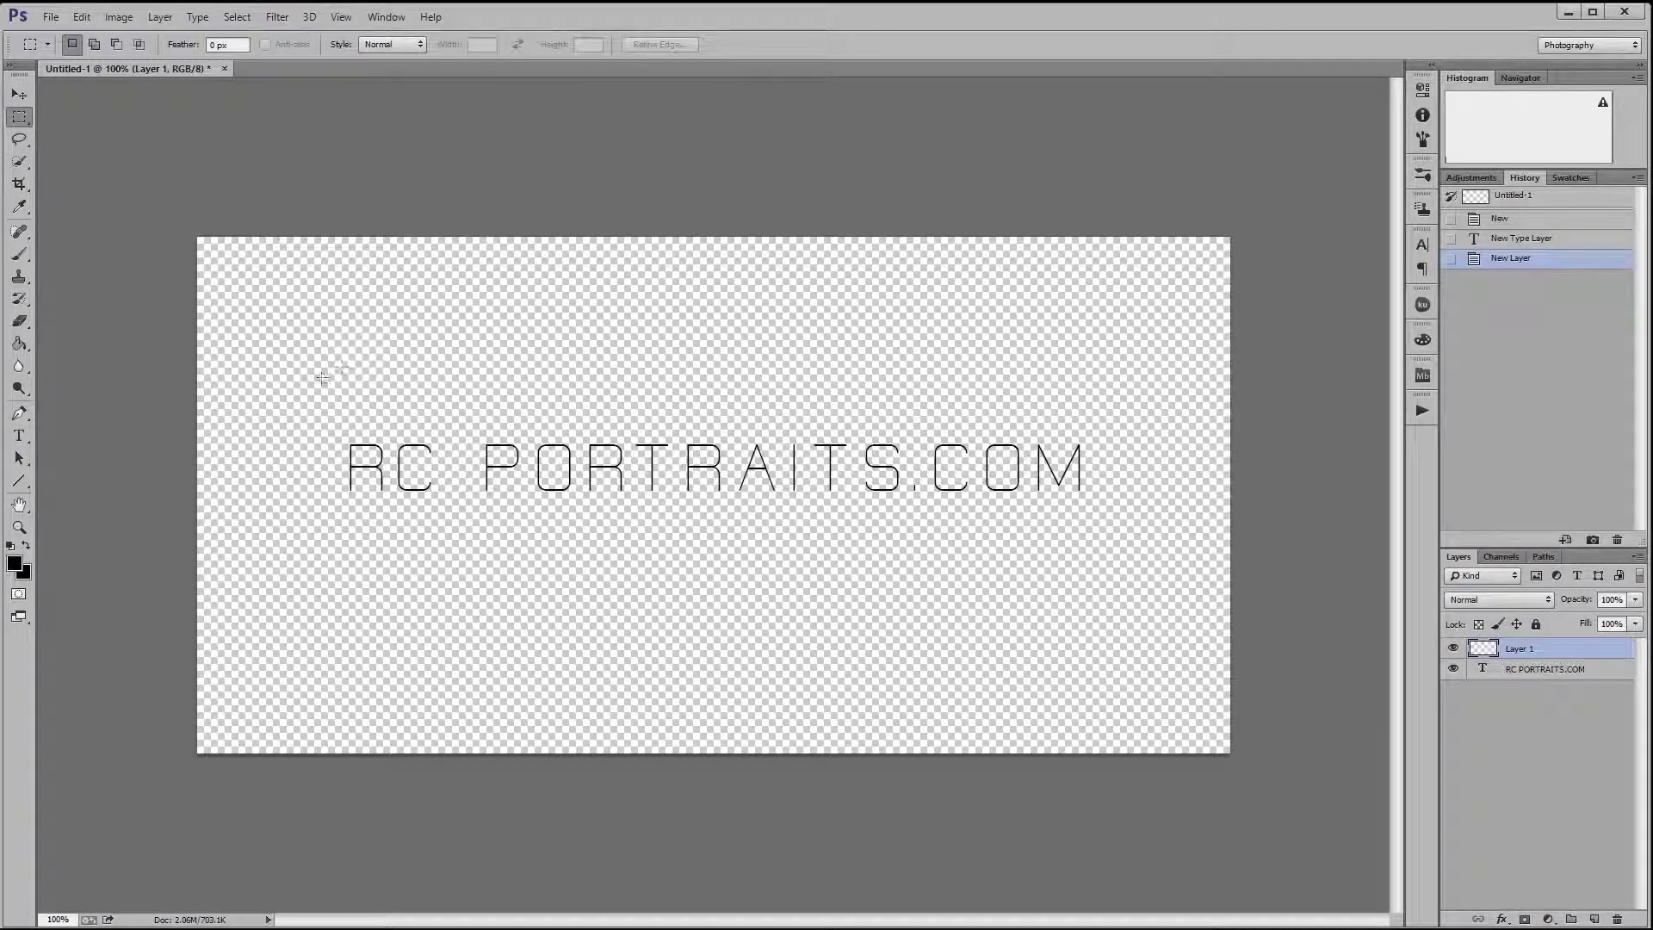
drag(322, 415, 456, 548)
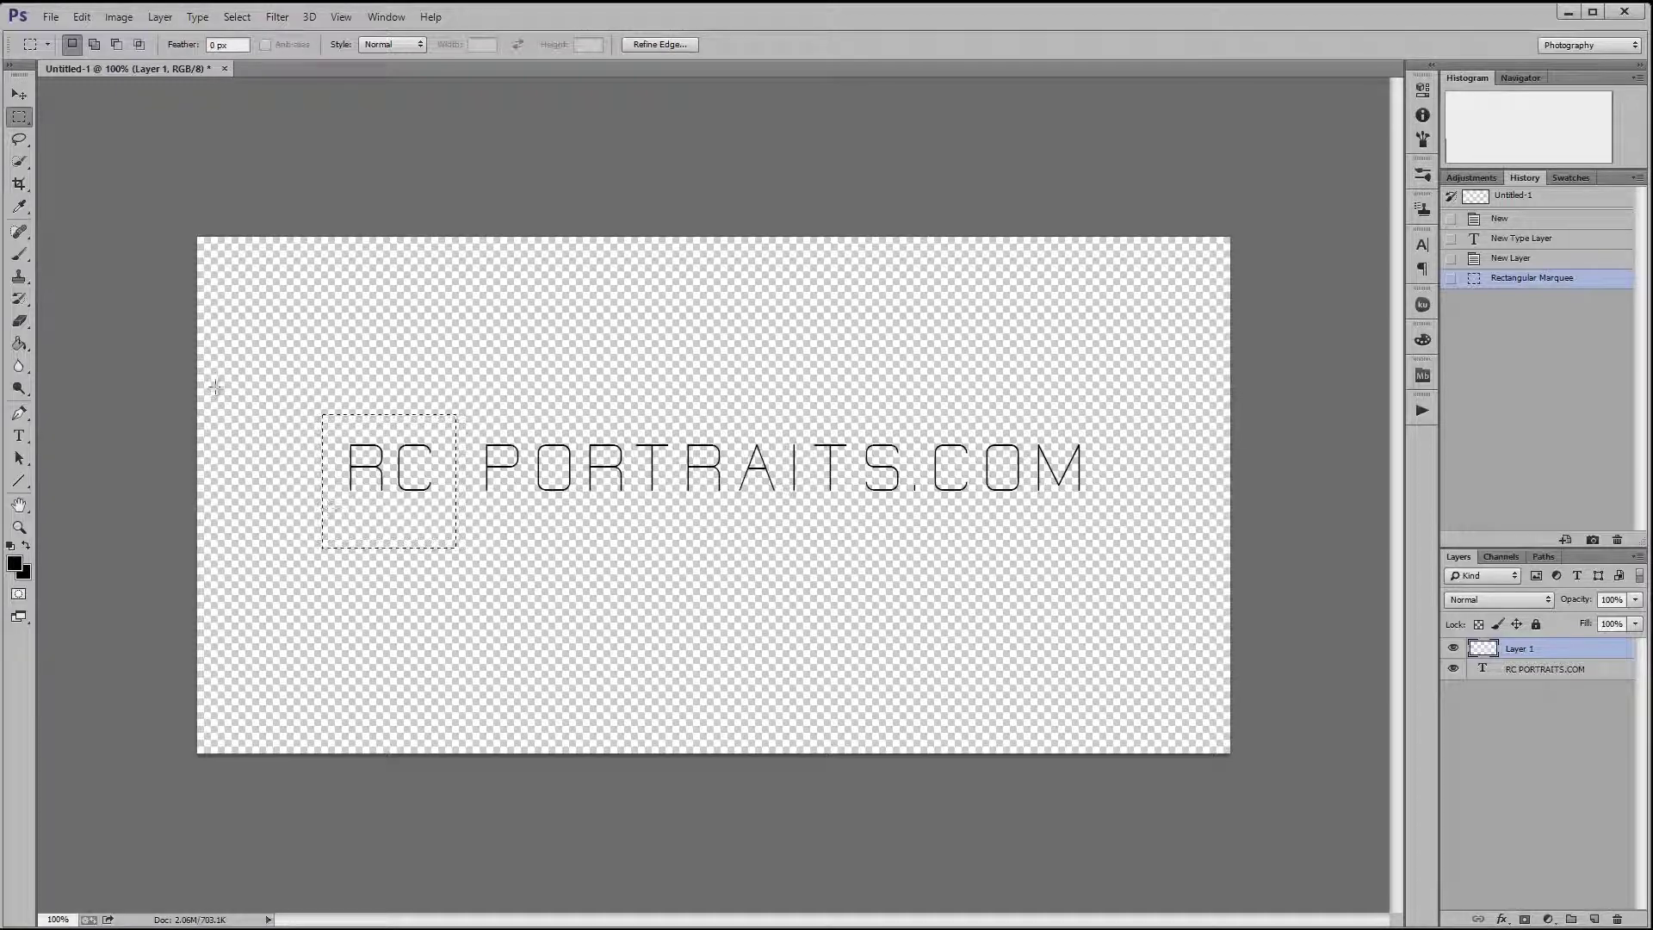
- Round the corners of the square selection with the Smooth selection command
click(238, 17)
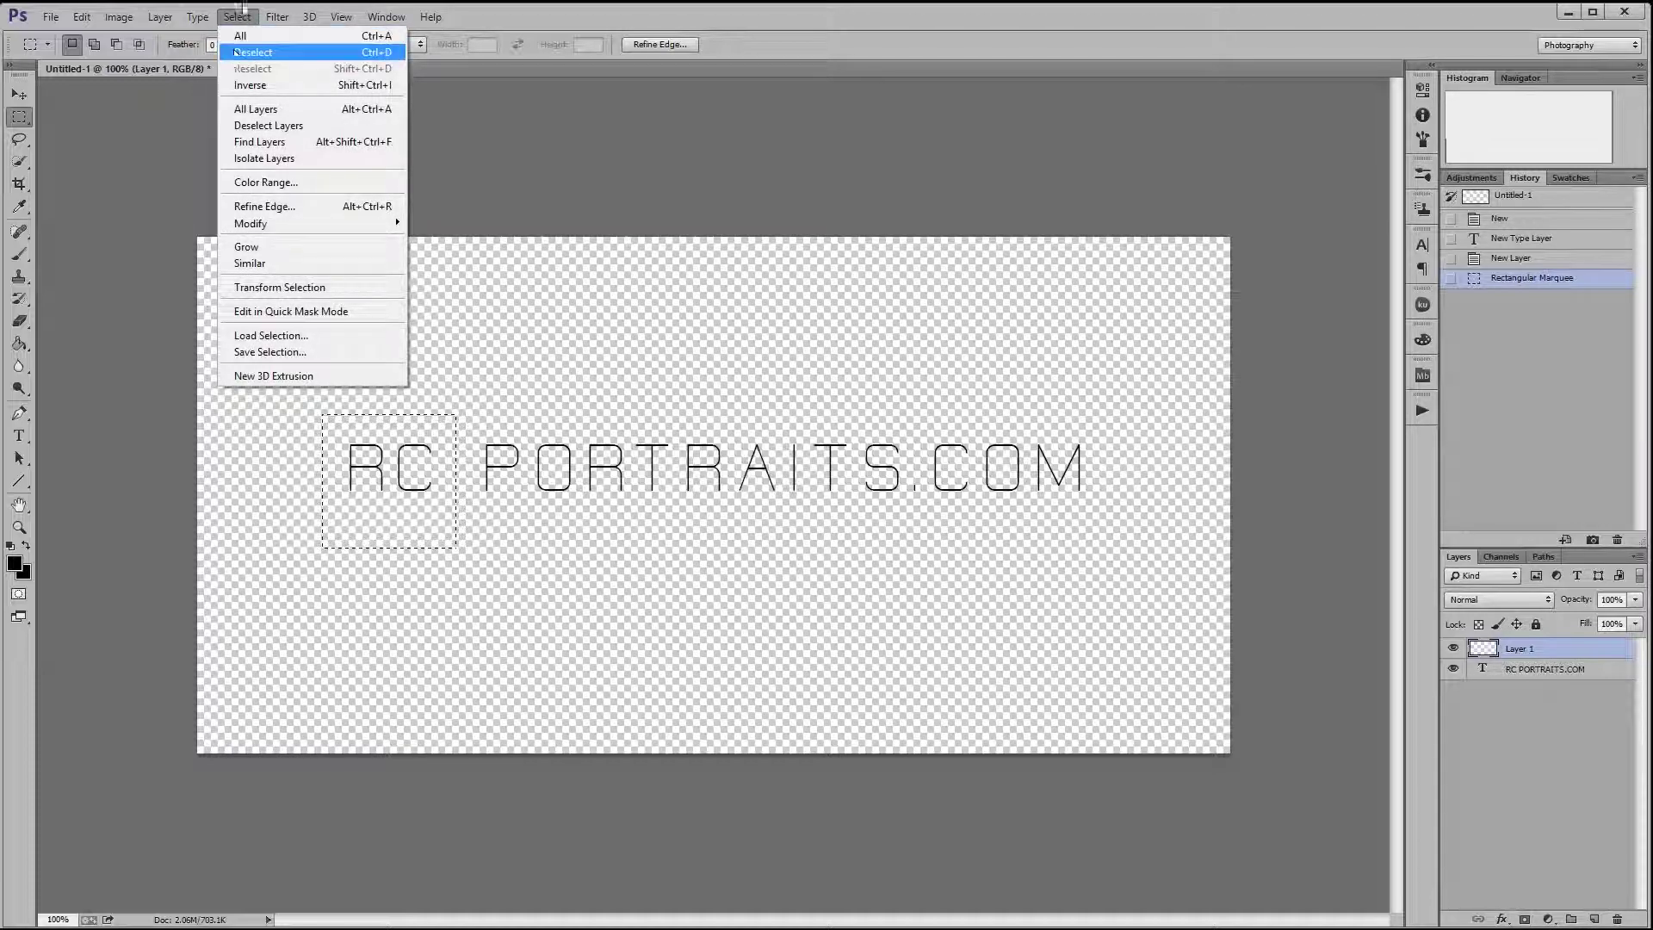
mouse_move(281, 225)
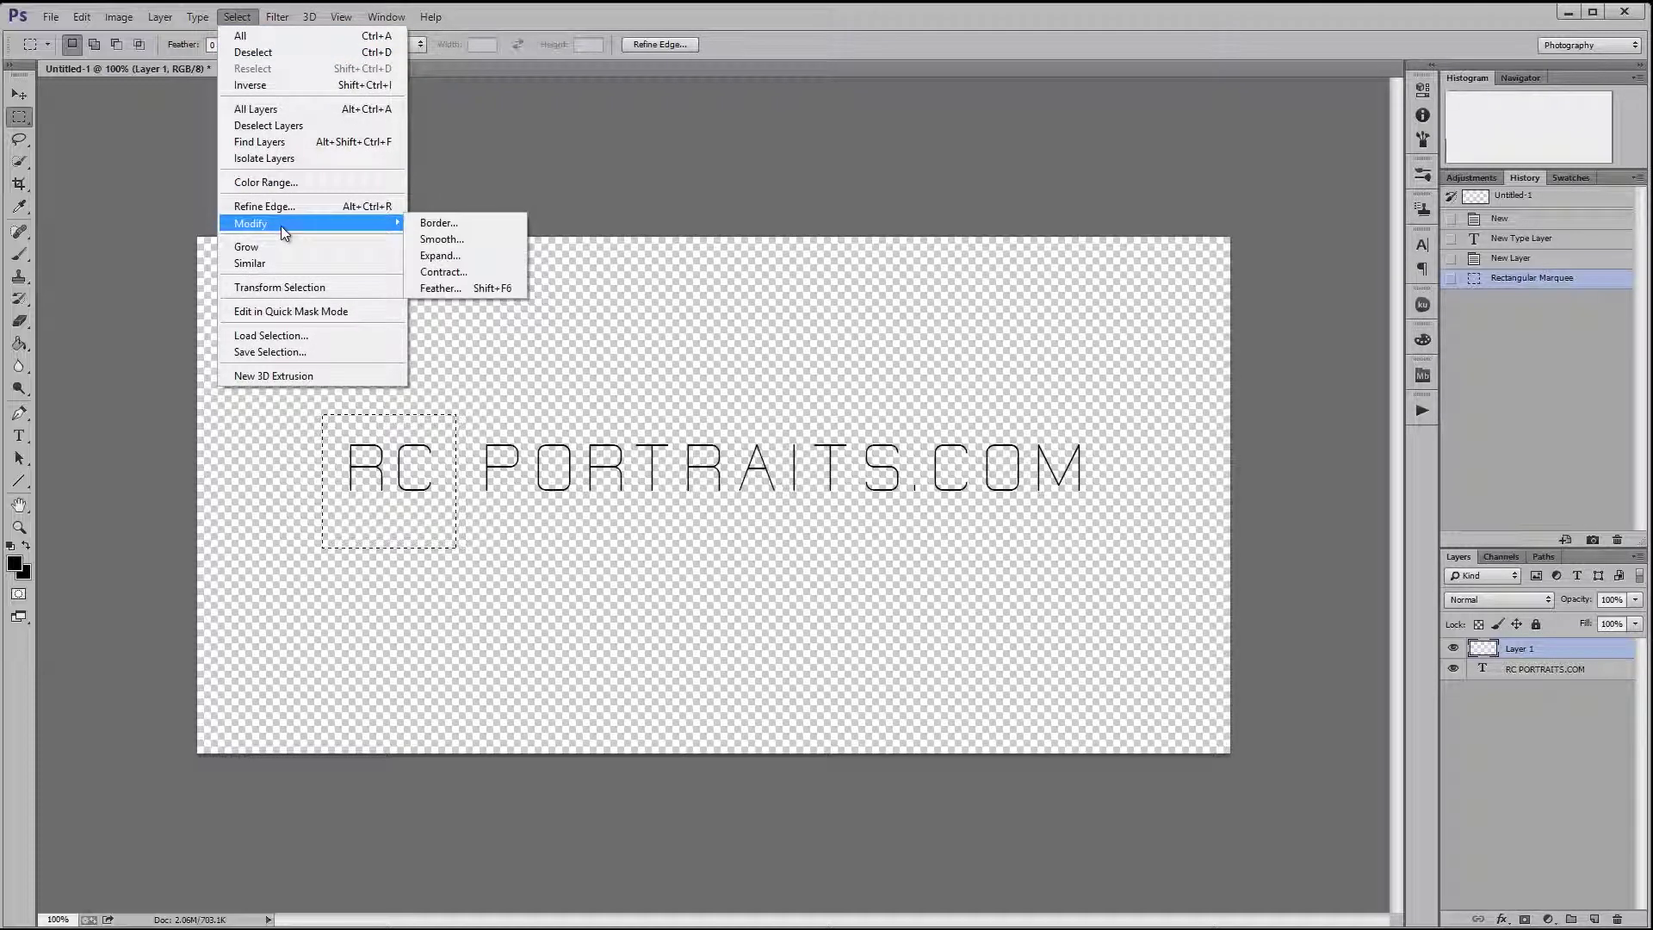
click(460, 239)
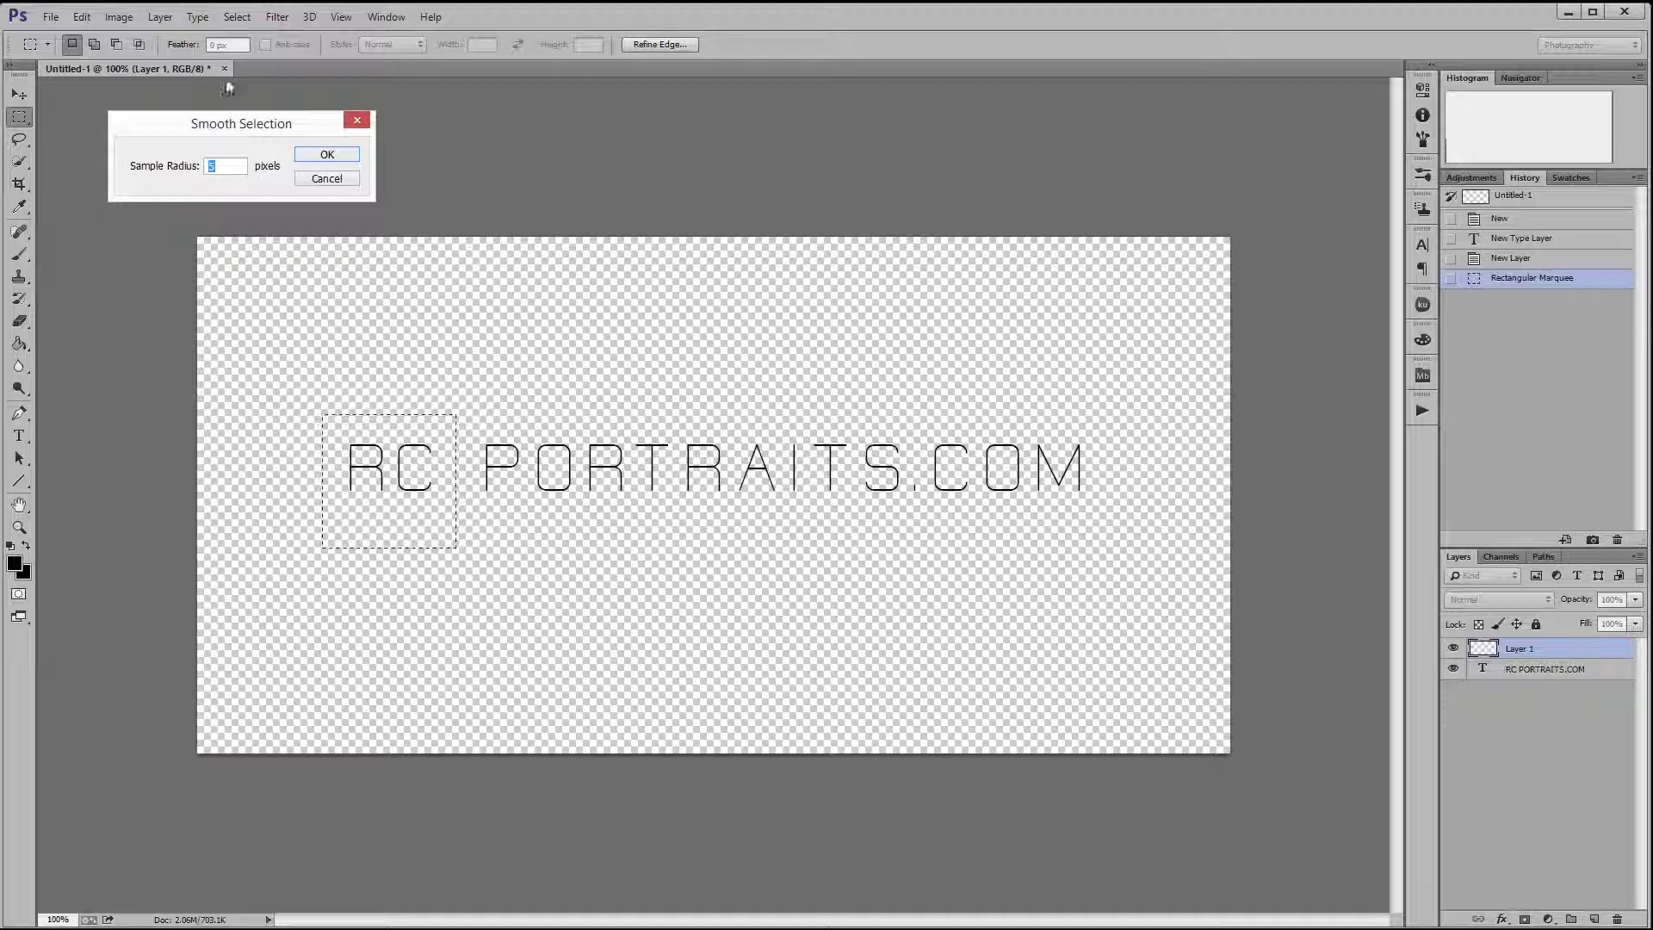
click(325, 157)
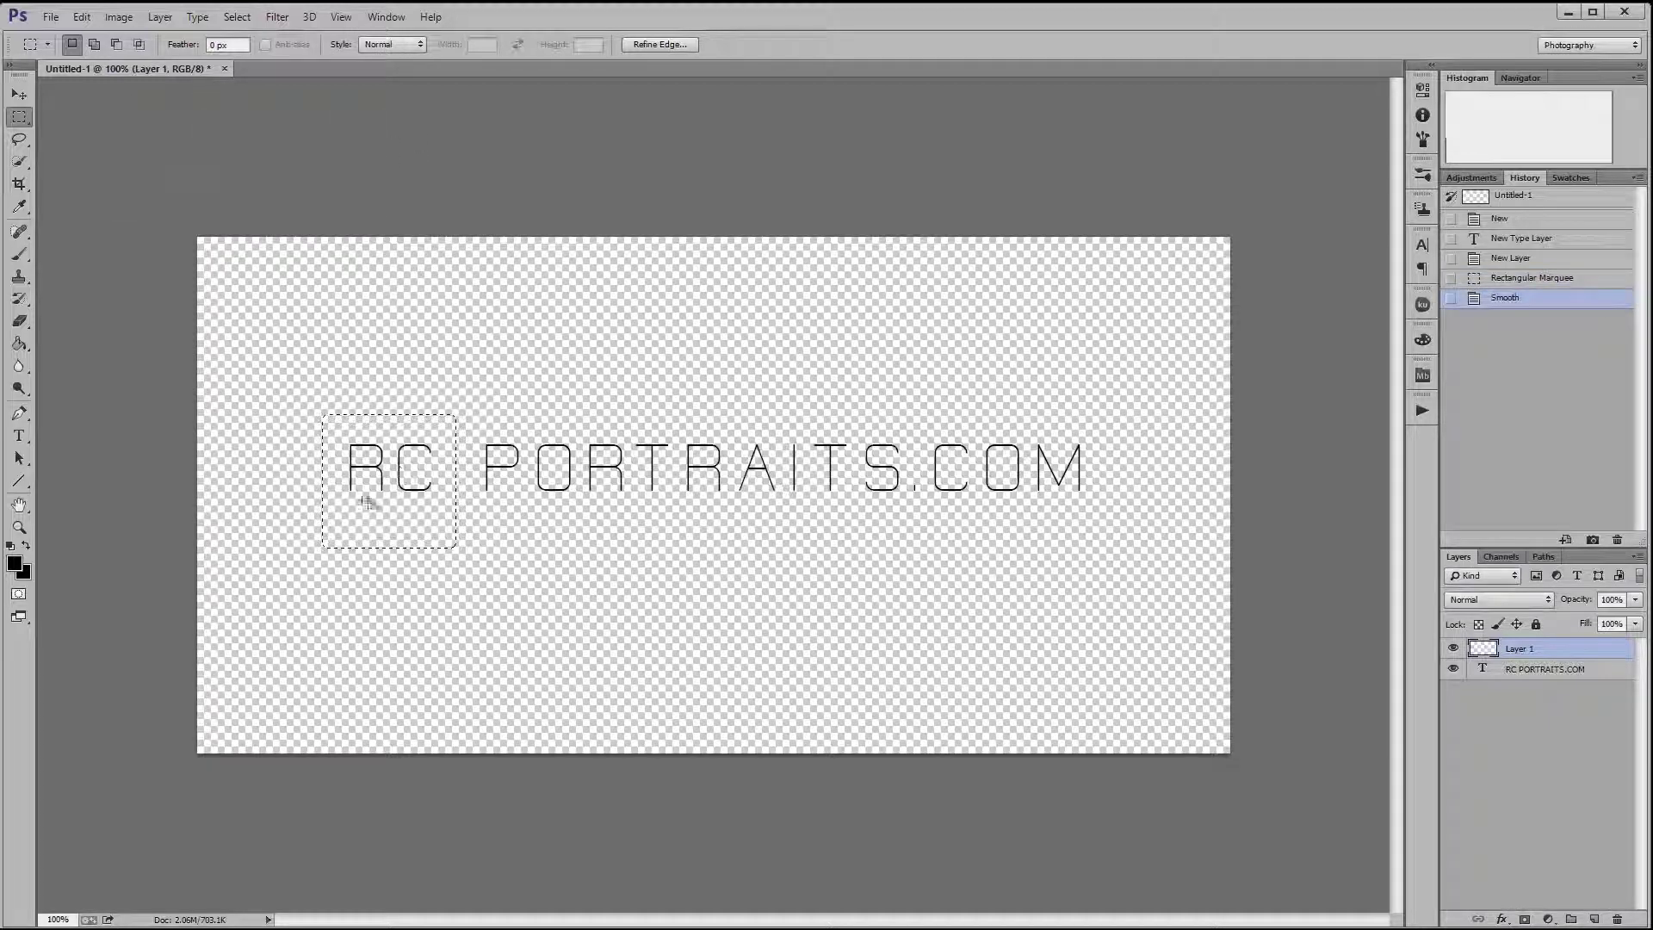
- Reset the colours to the defaults, swap them, and fill the rounded square selection with black
key(d)
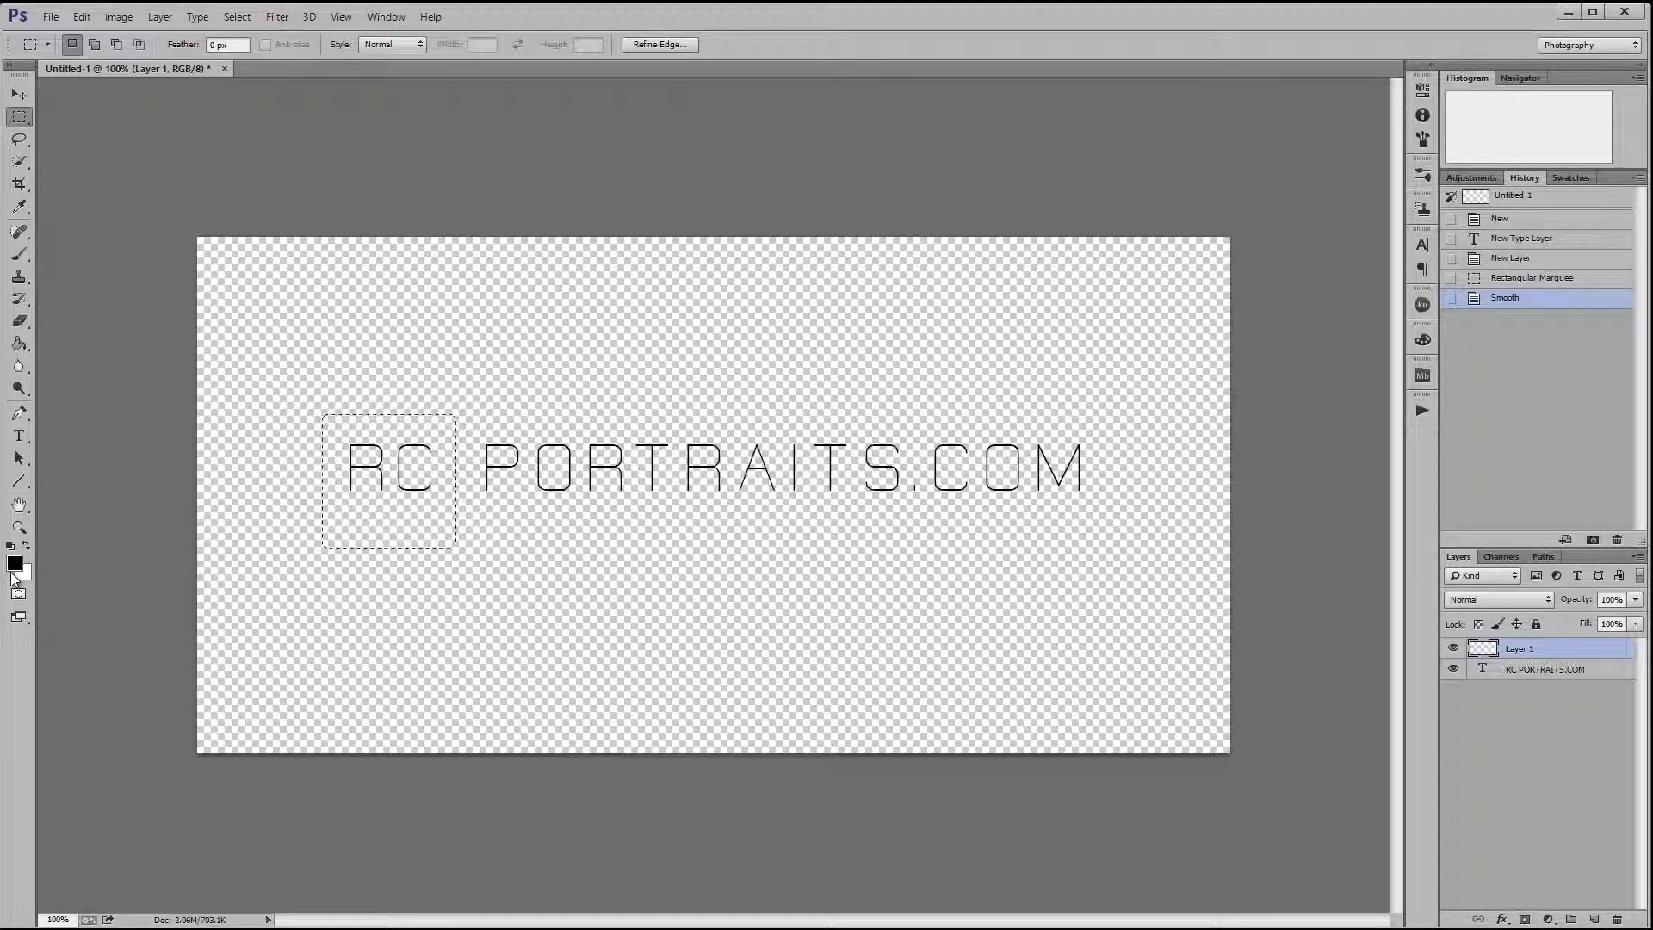
key(x)
key(ctrl+BackSpace)
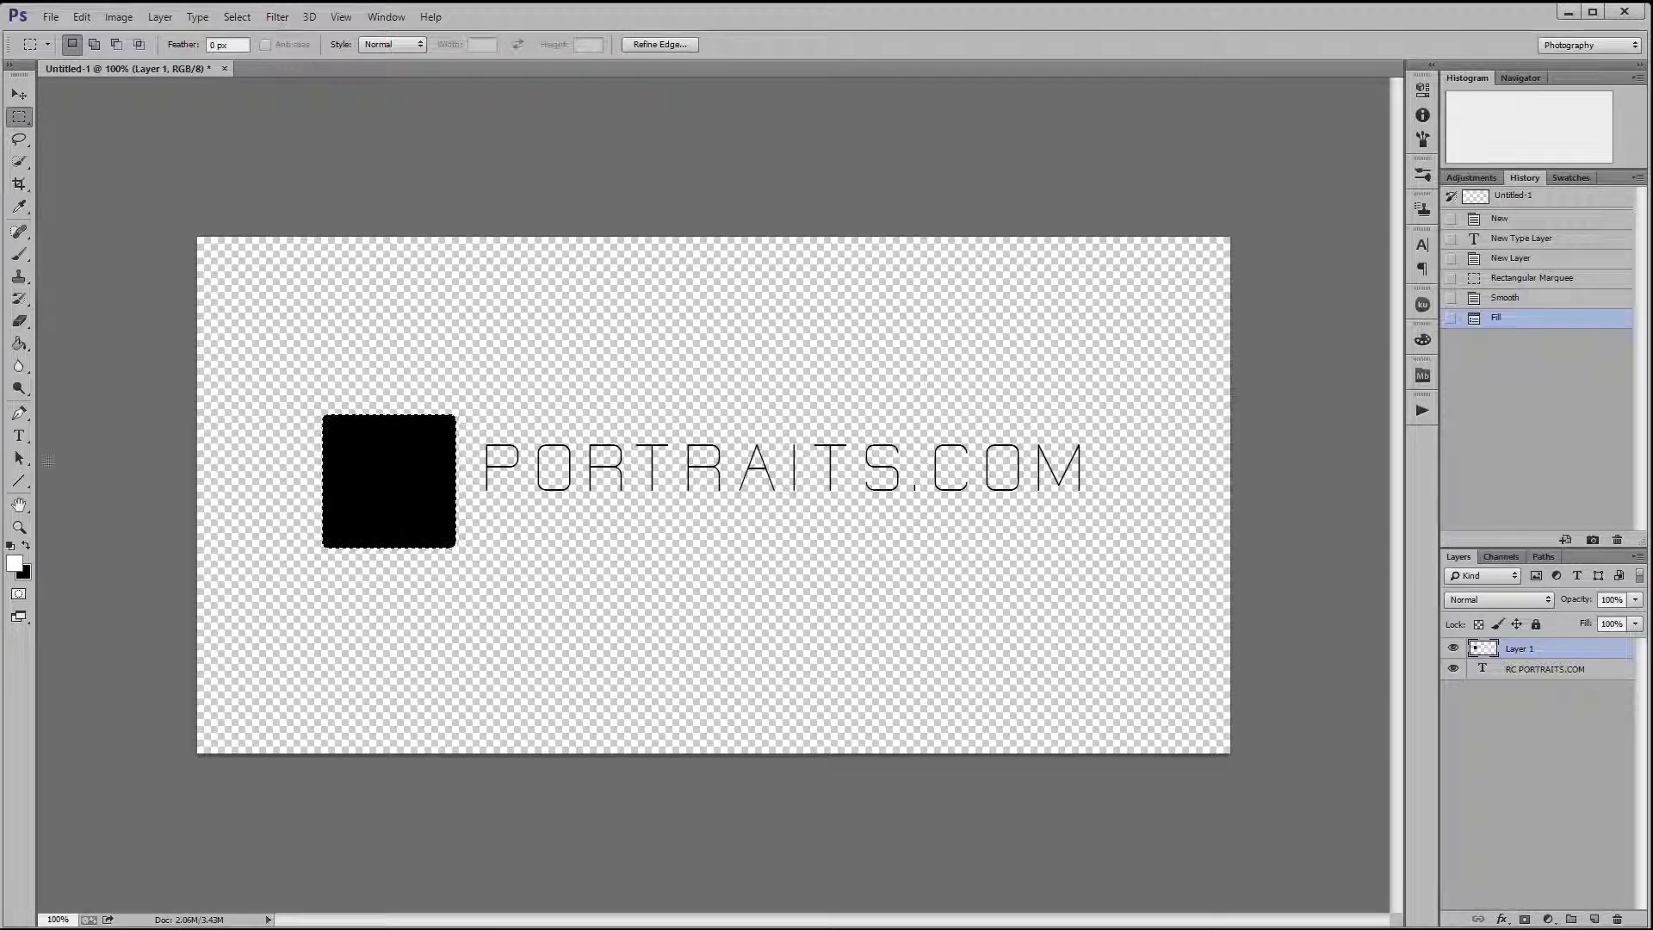
- Recolour the letters "RC" white and place the text layer above the black square's layer
click(18, 435)
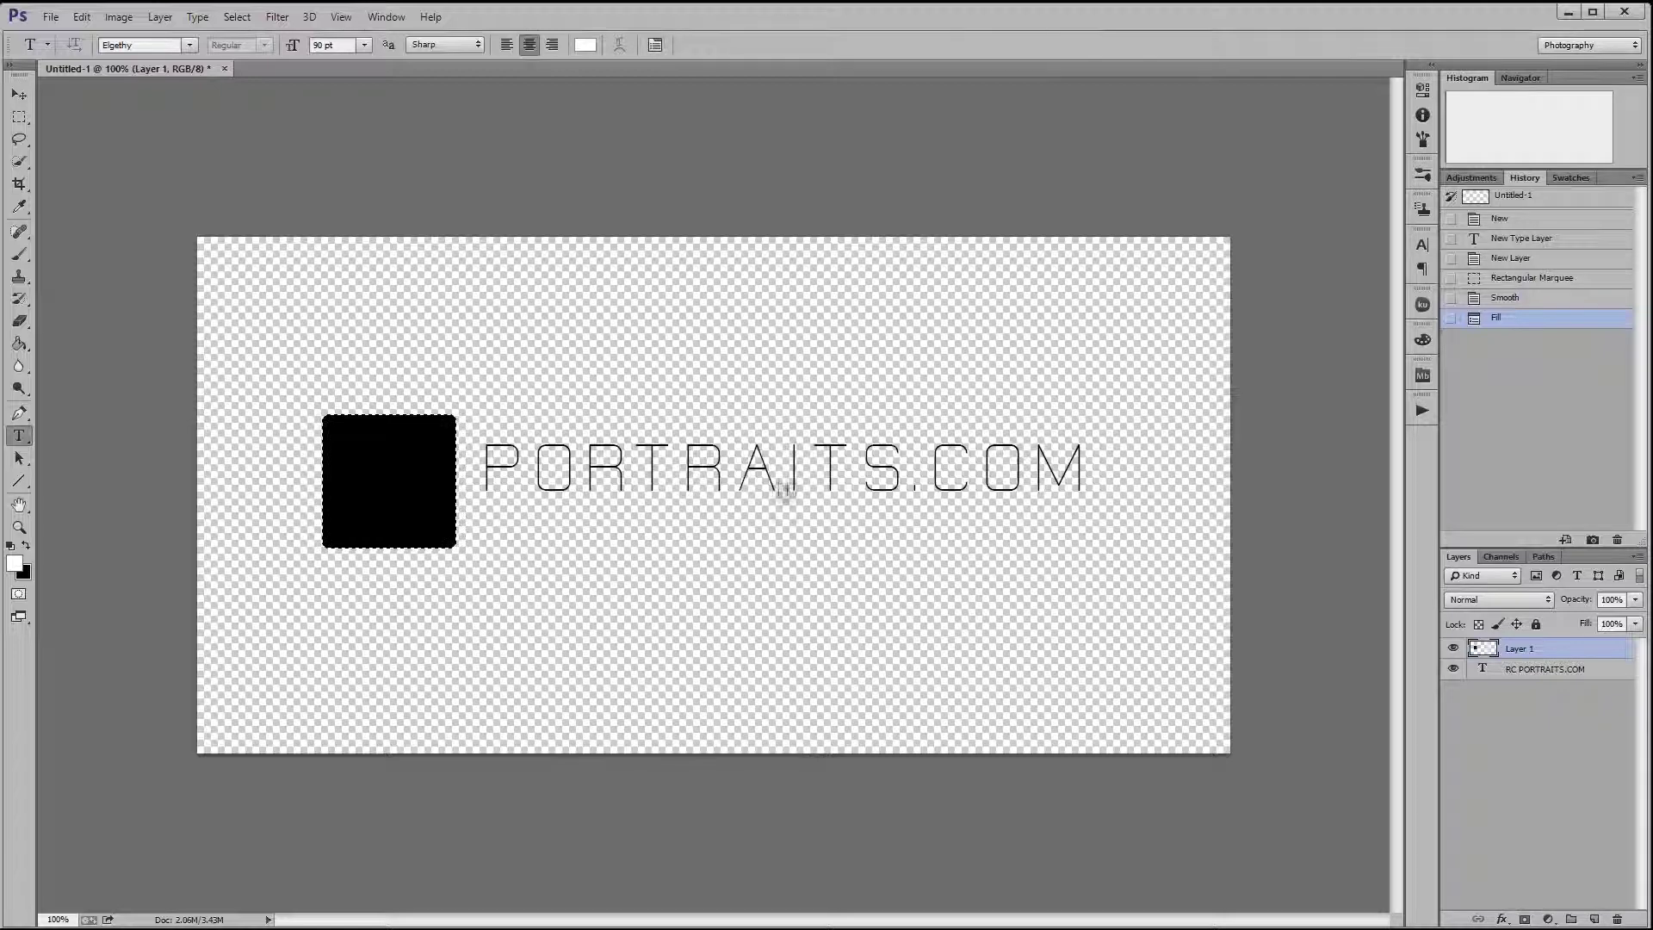
click(464, 486)
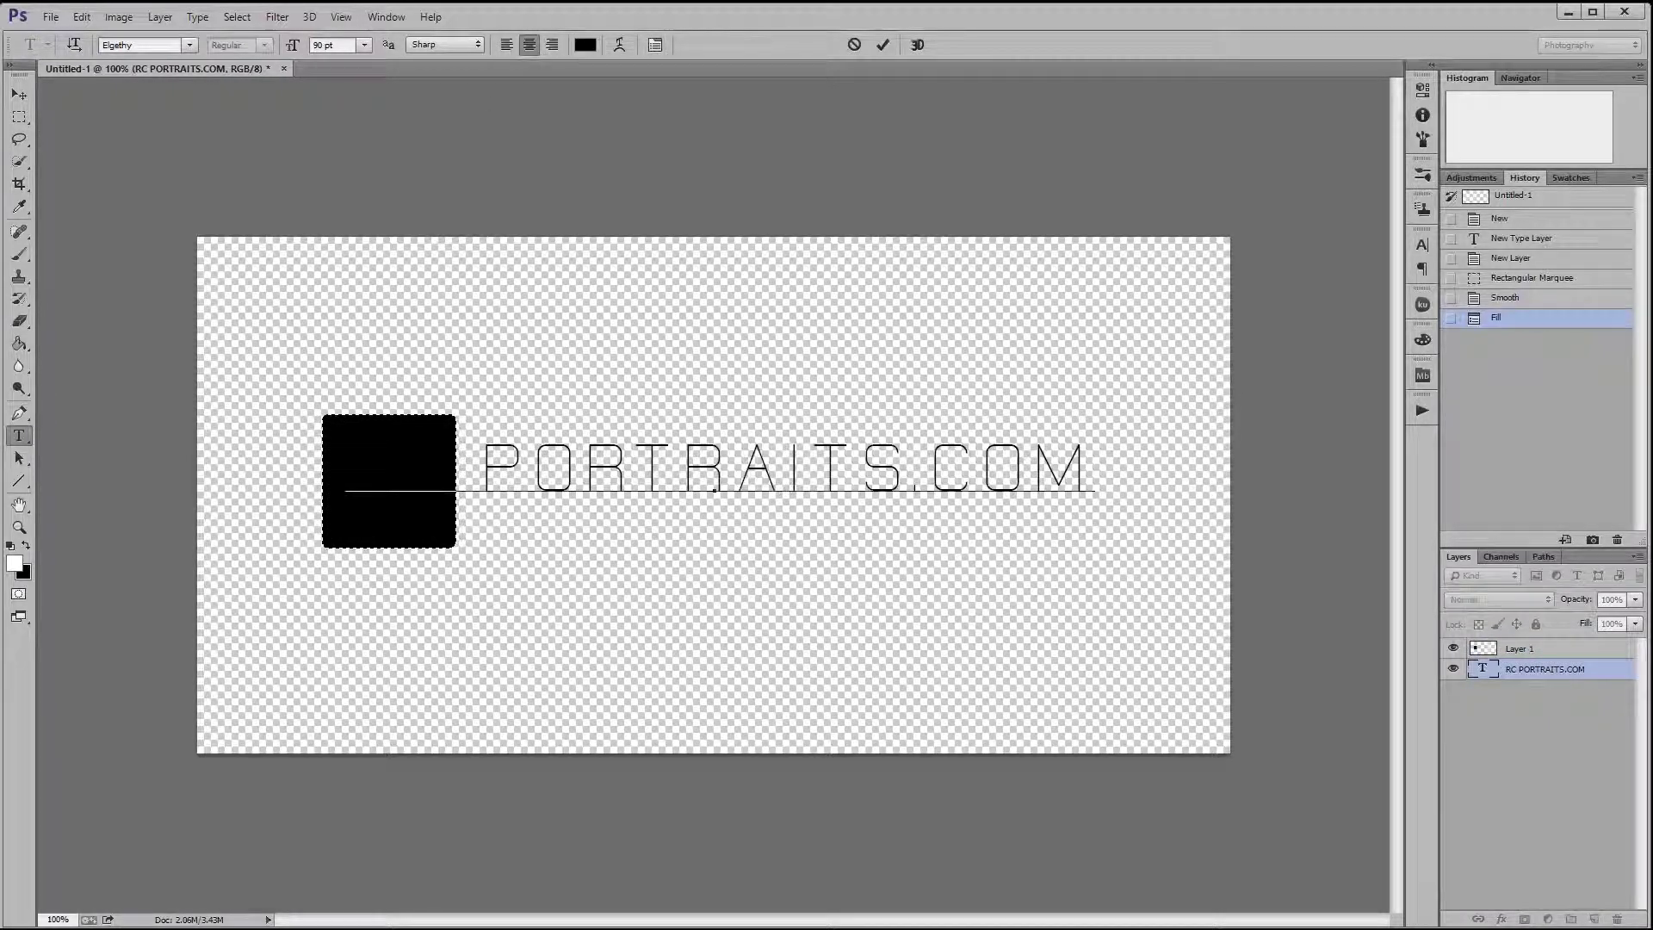
key(ctrl+a)
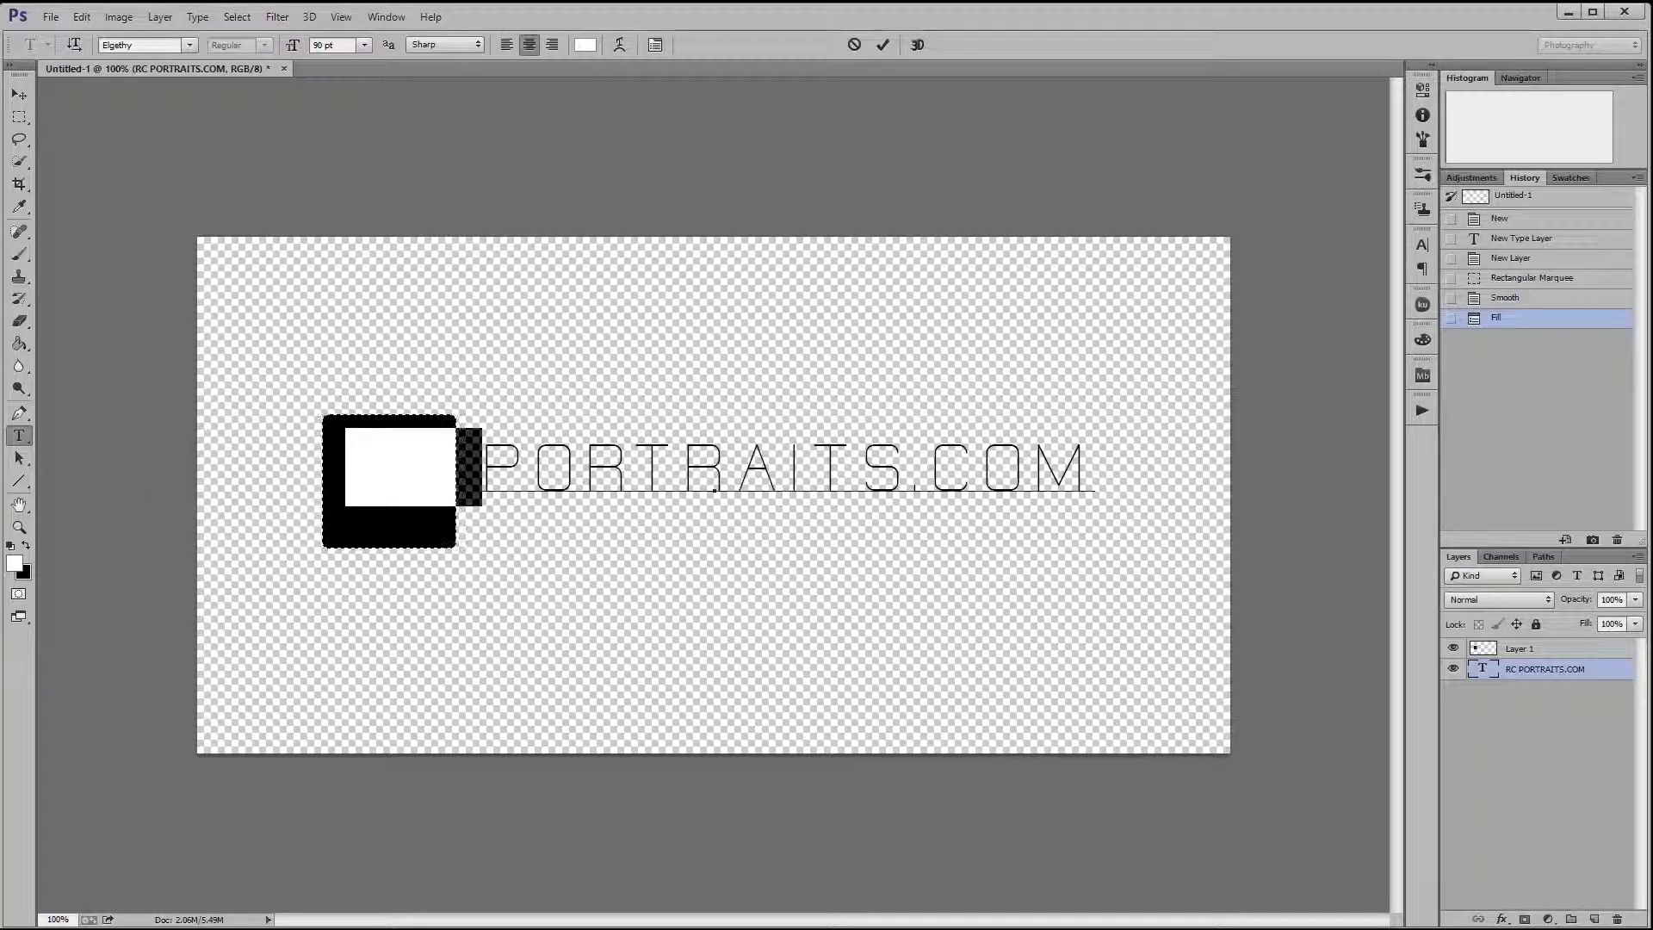
click(19, 93)
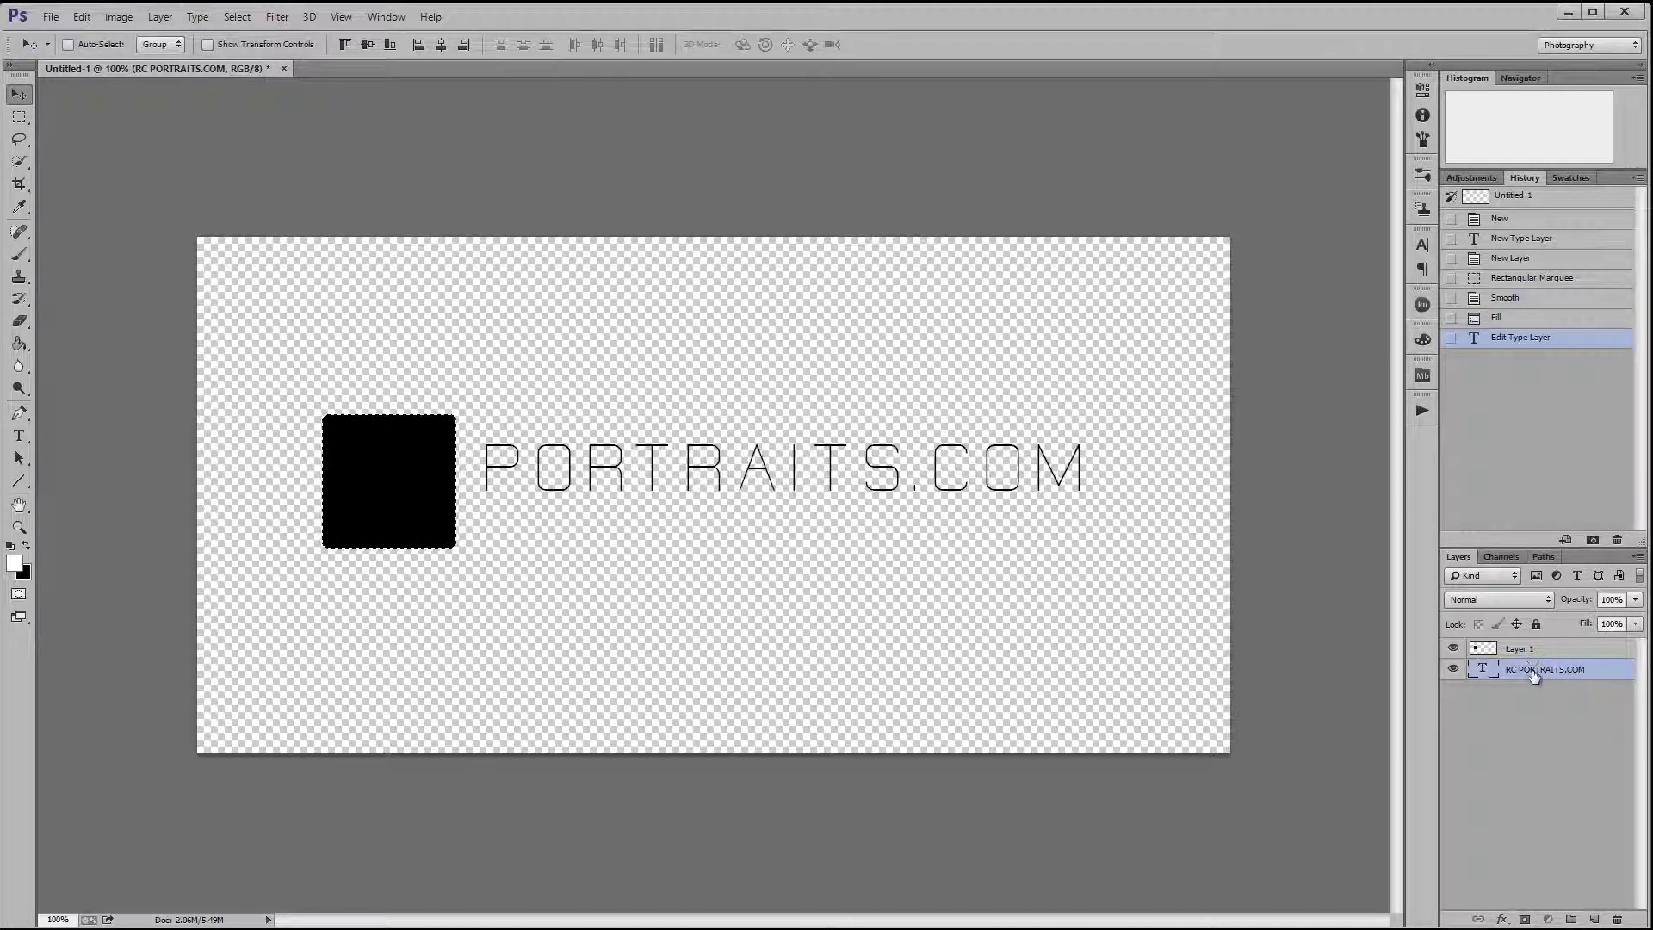
drag(1534, 677, 1527, 648)
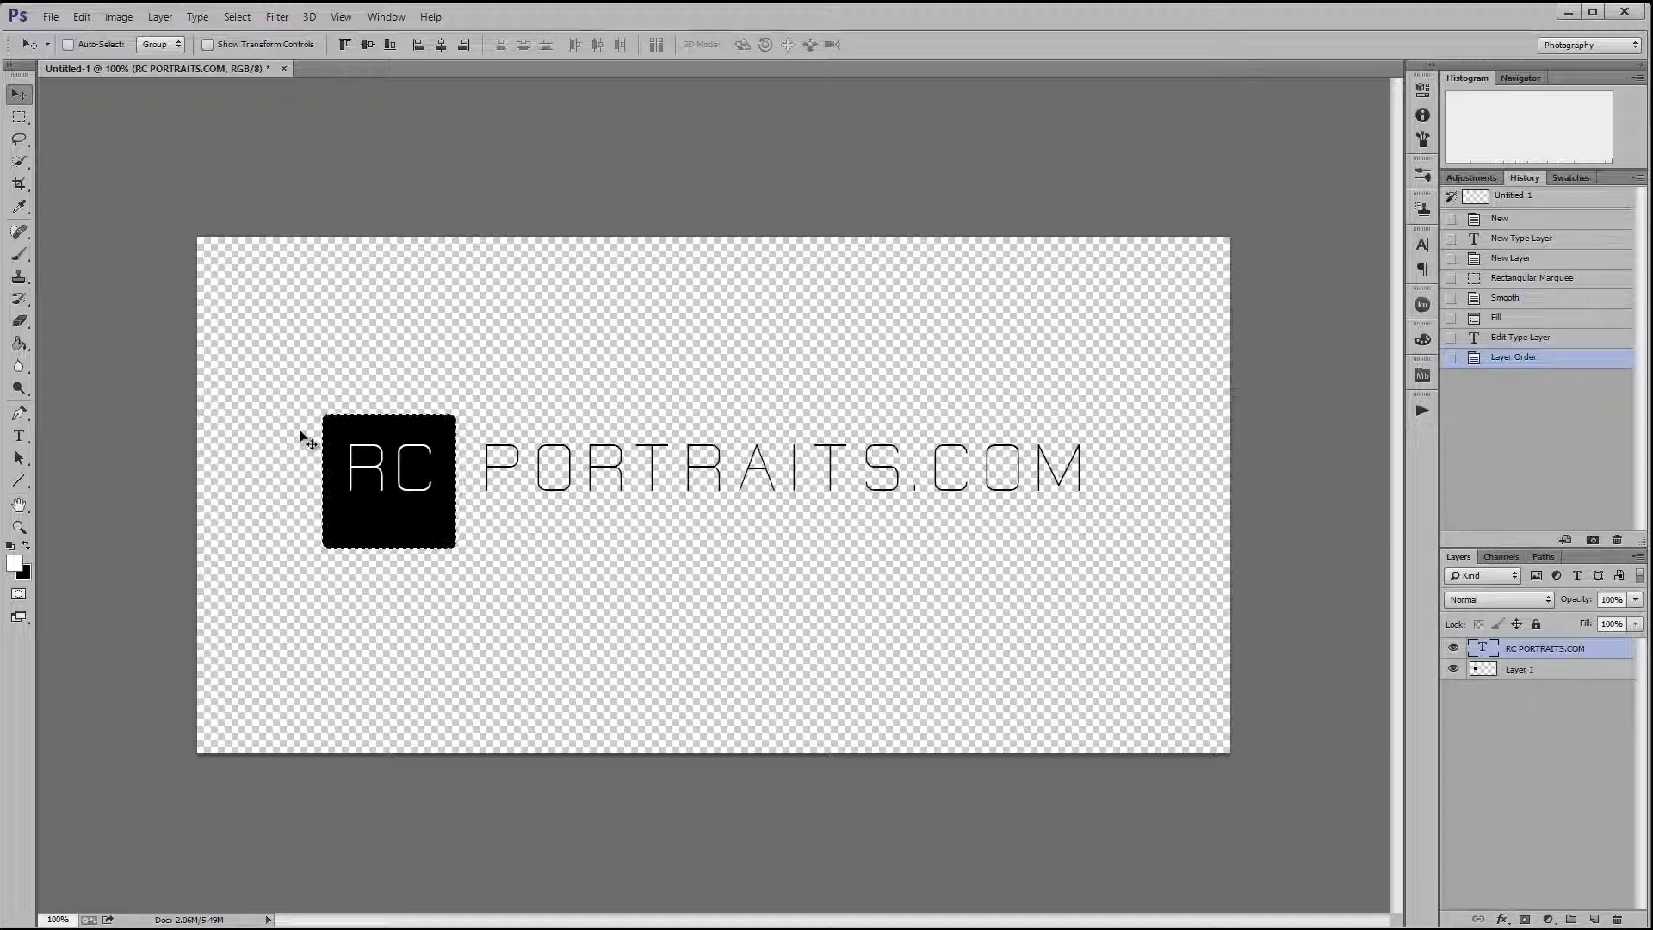
- Move the black square on Layer 1 slightly upward so it is centered behind the letters "RC"
key(alt+[)
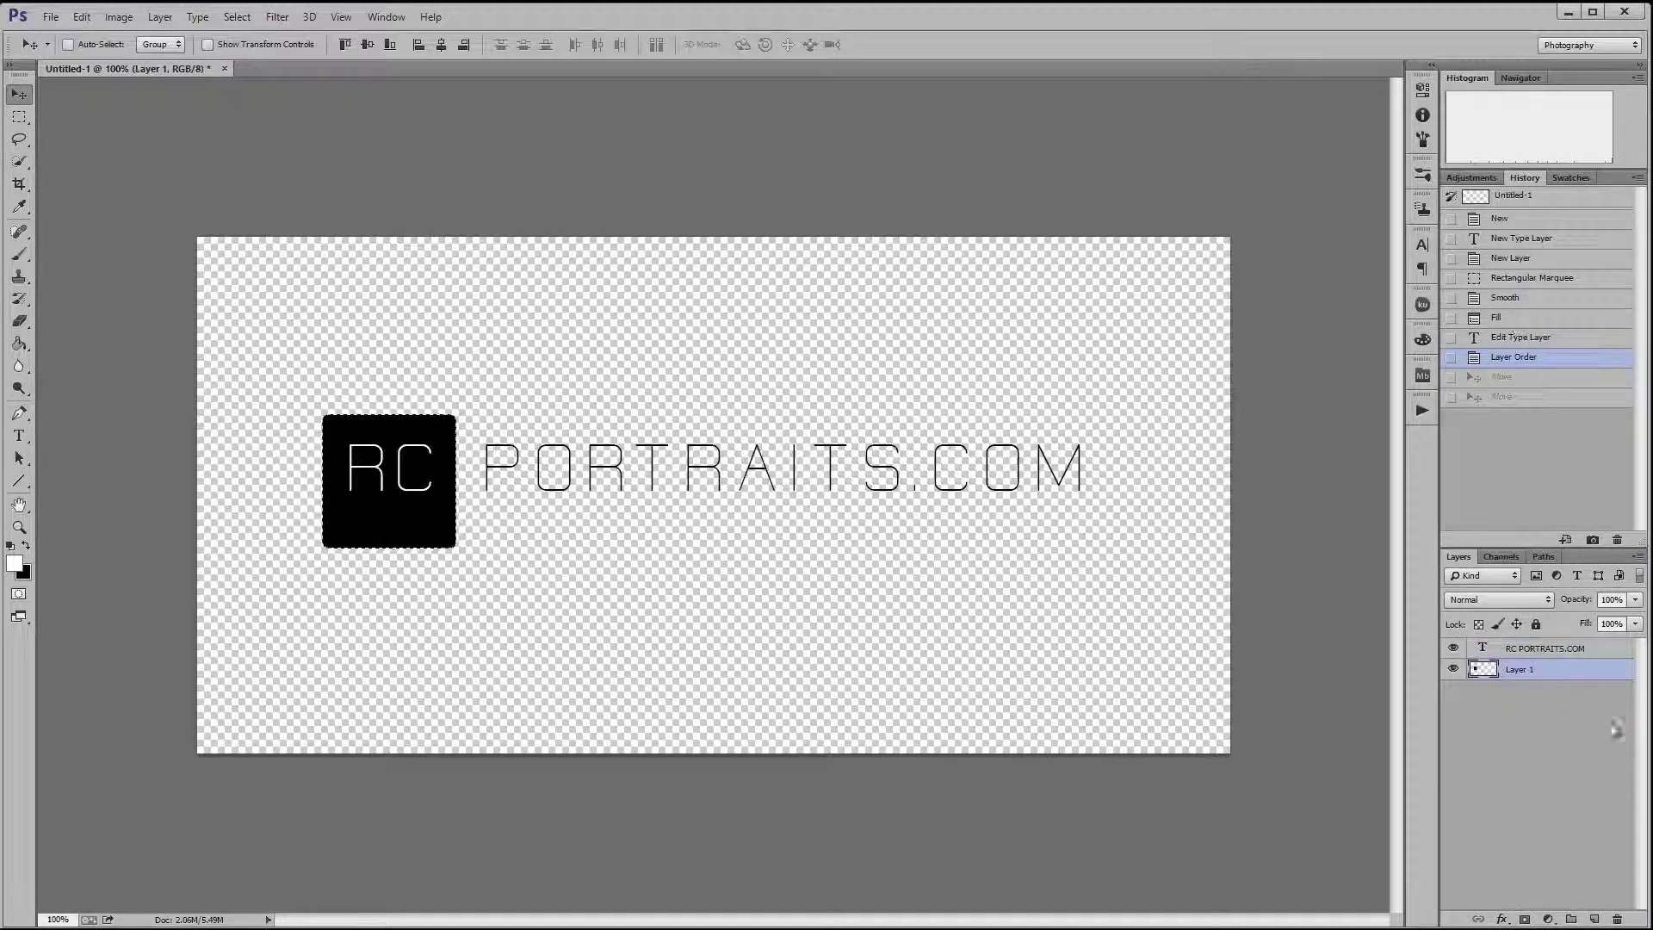
drag(388, 528, 391, 519)
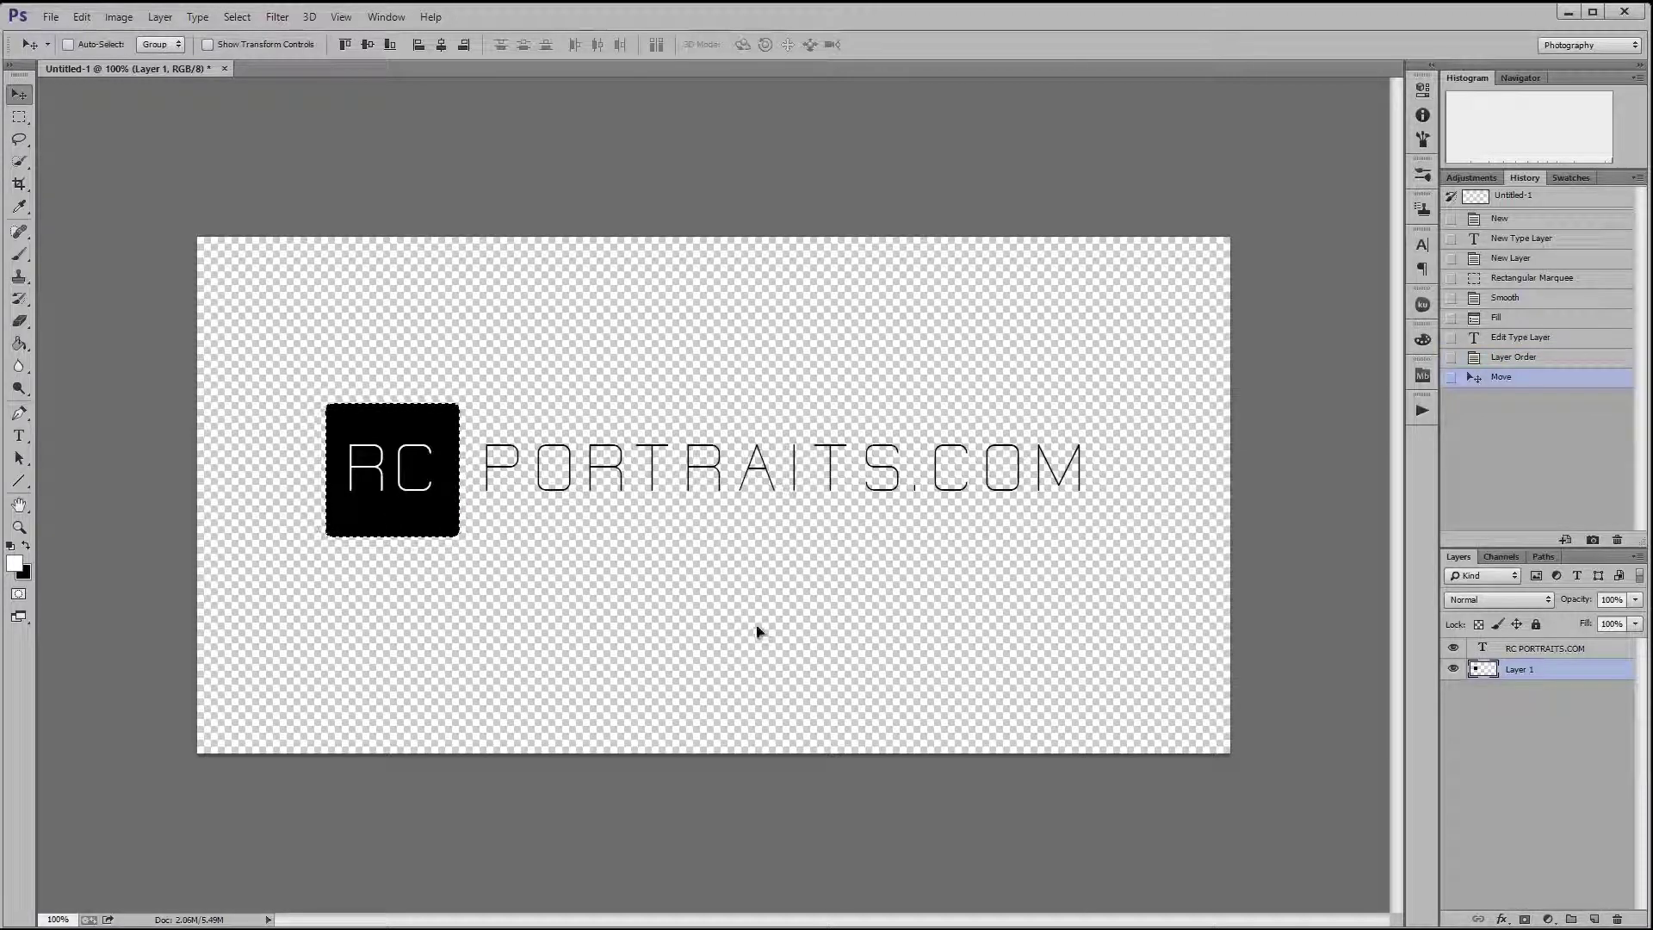
key(Left)
key(Left)
key(Left)
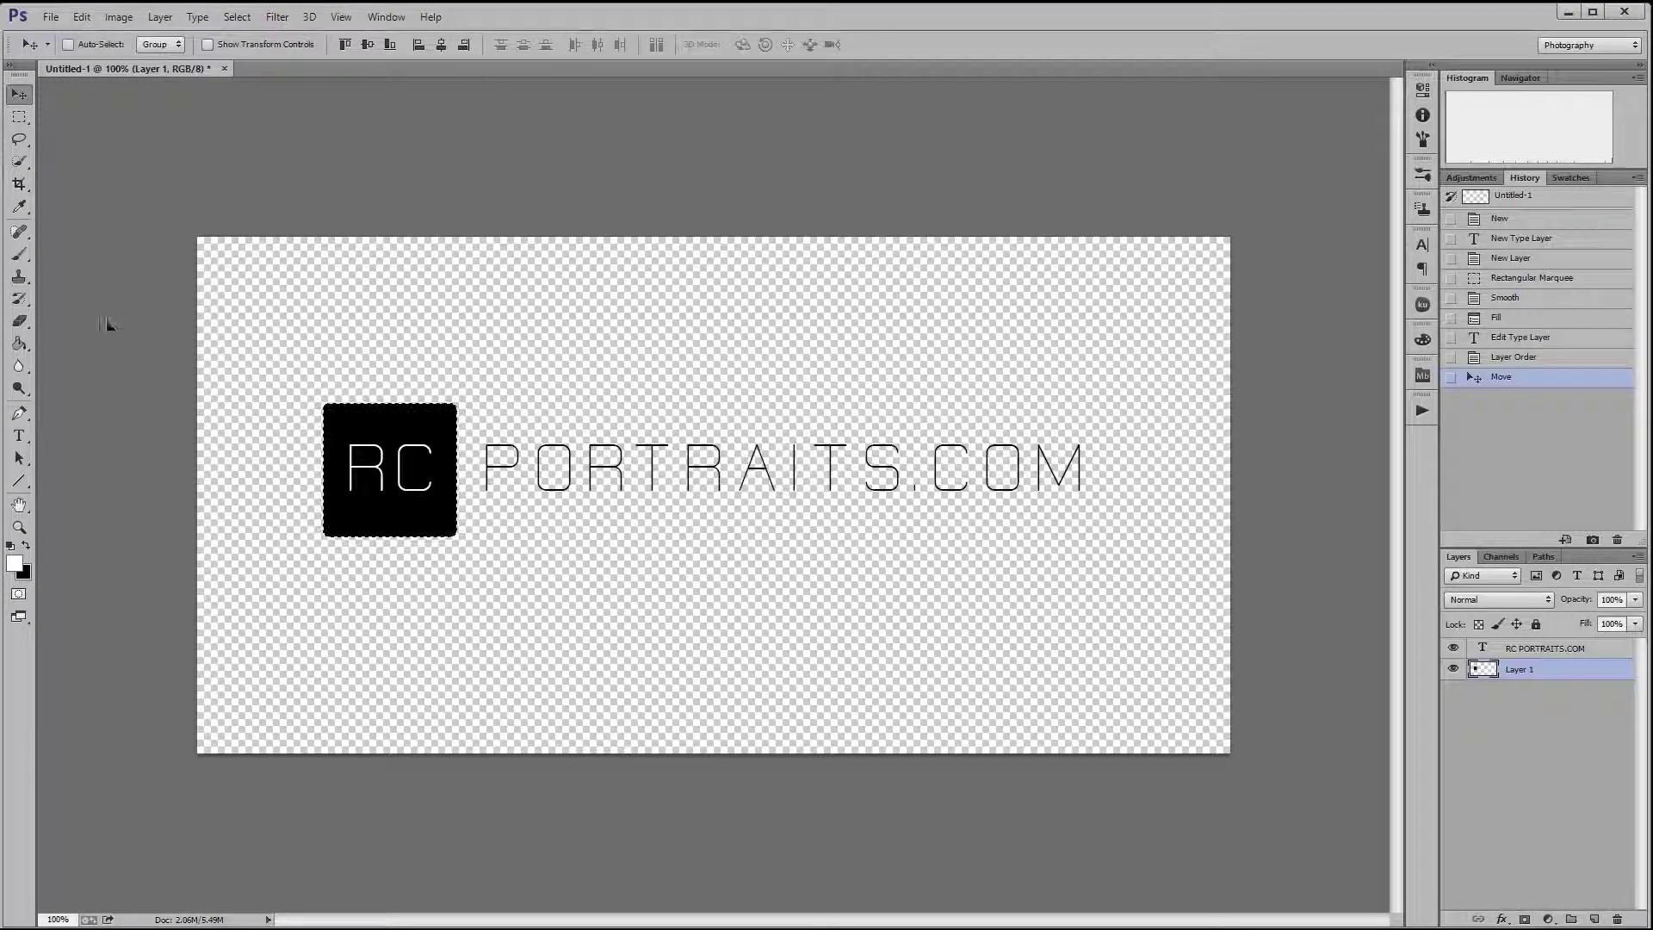
- Merge the visible text and square layers into one layer
key(c)
click(82, 17)
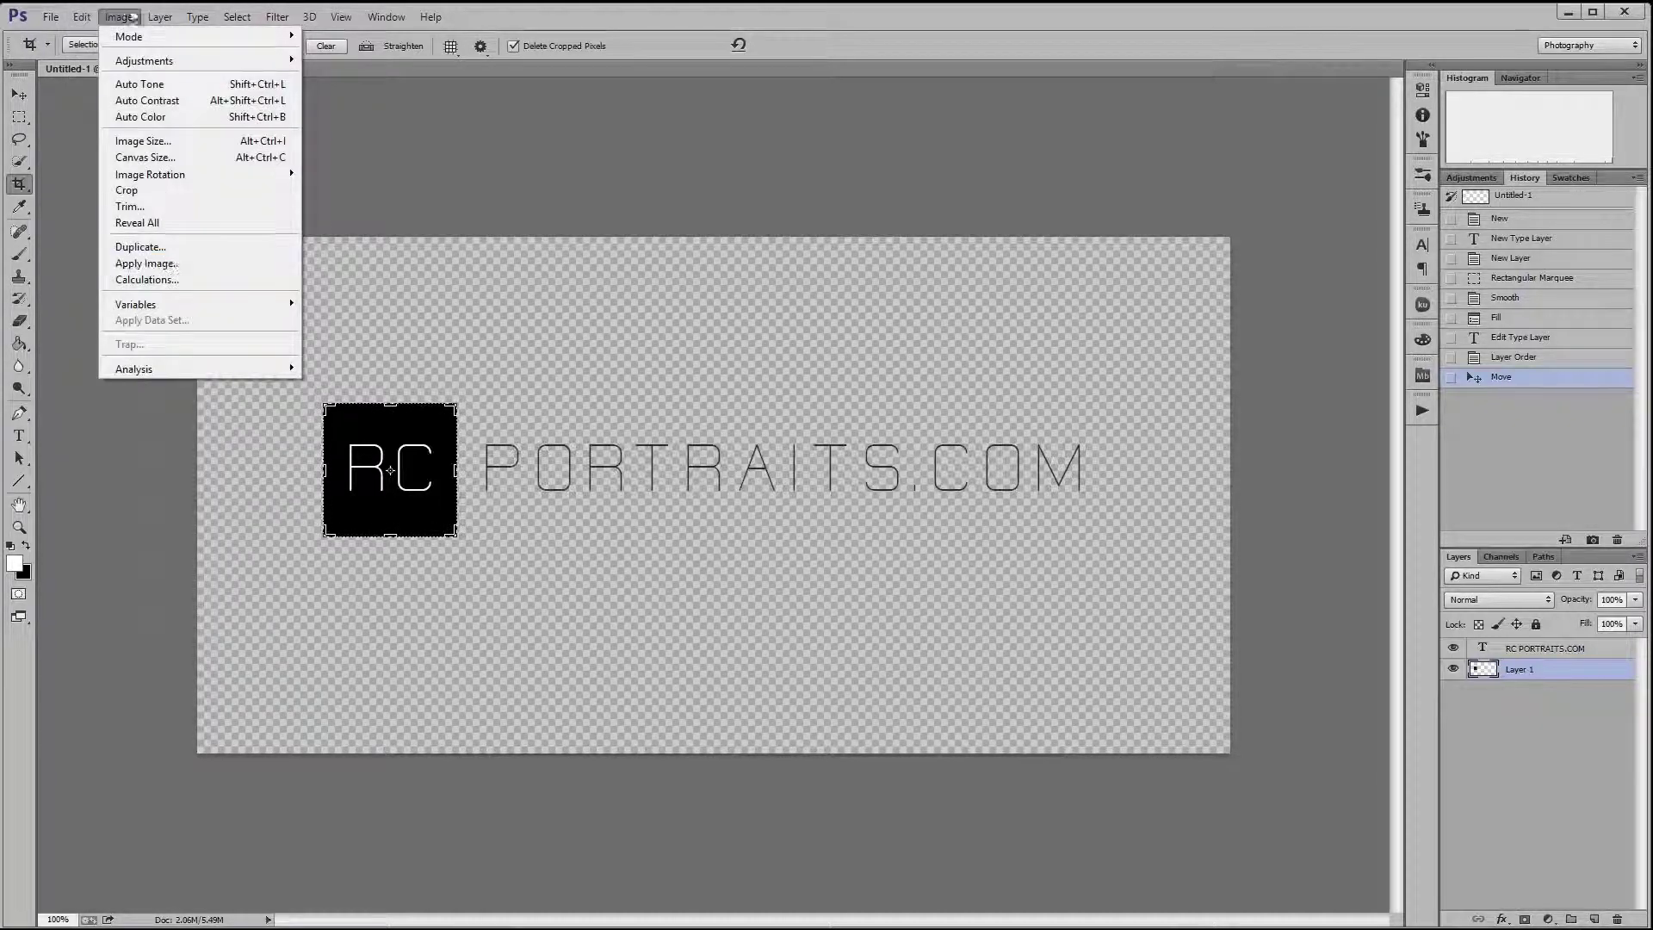
mouse_move(160, 16)
click(223, 579)
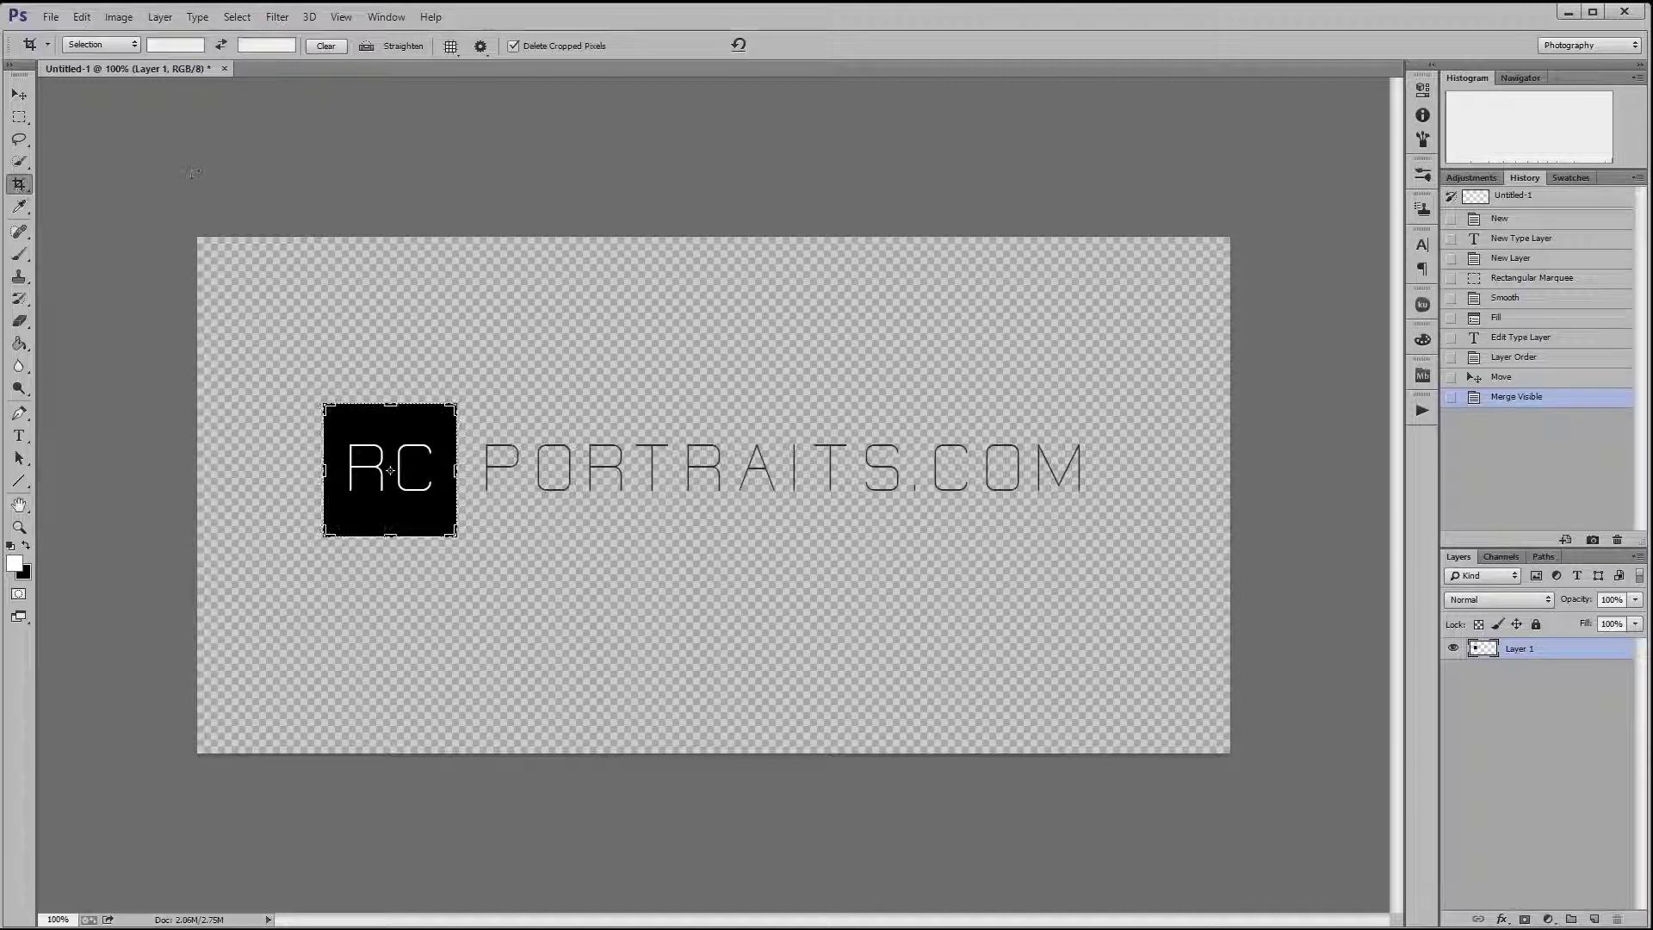
- Crop the canvas on all four sides to a narrow margin around the "RC PORTRAITS.COM" logo
click(465, 306)
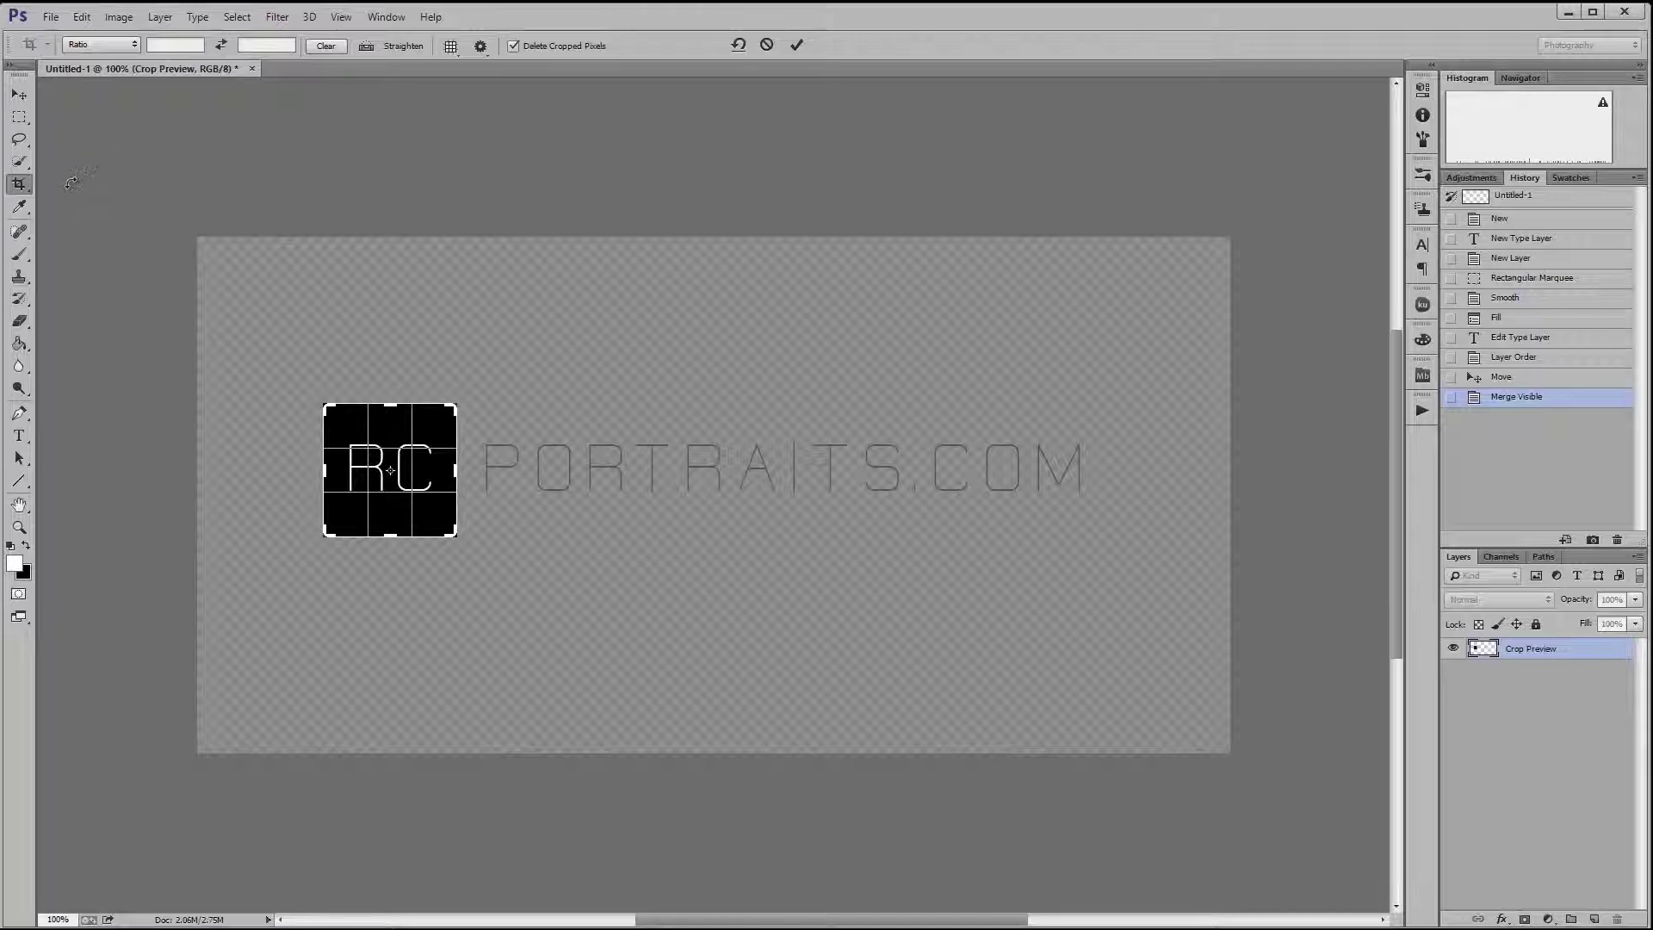
key(Escape)
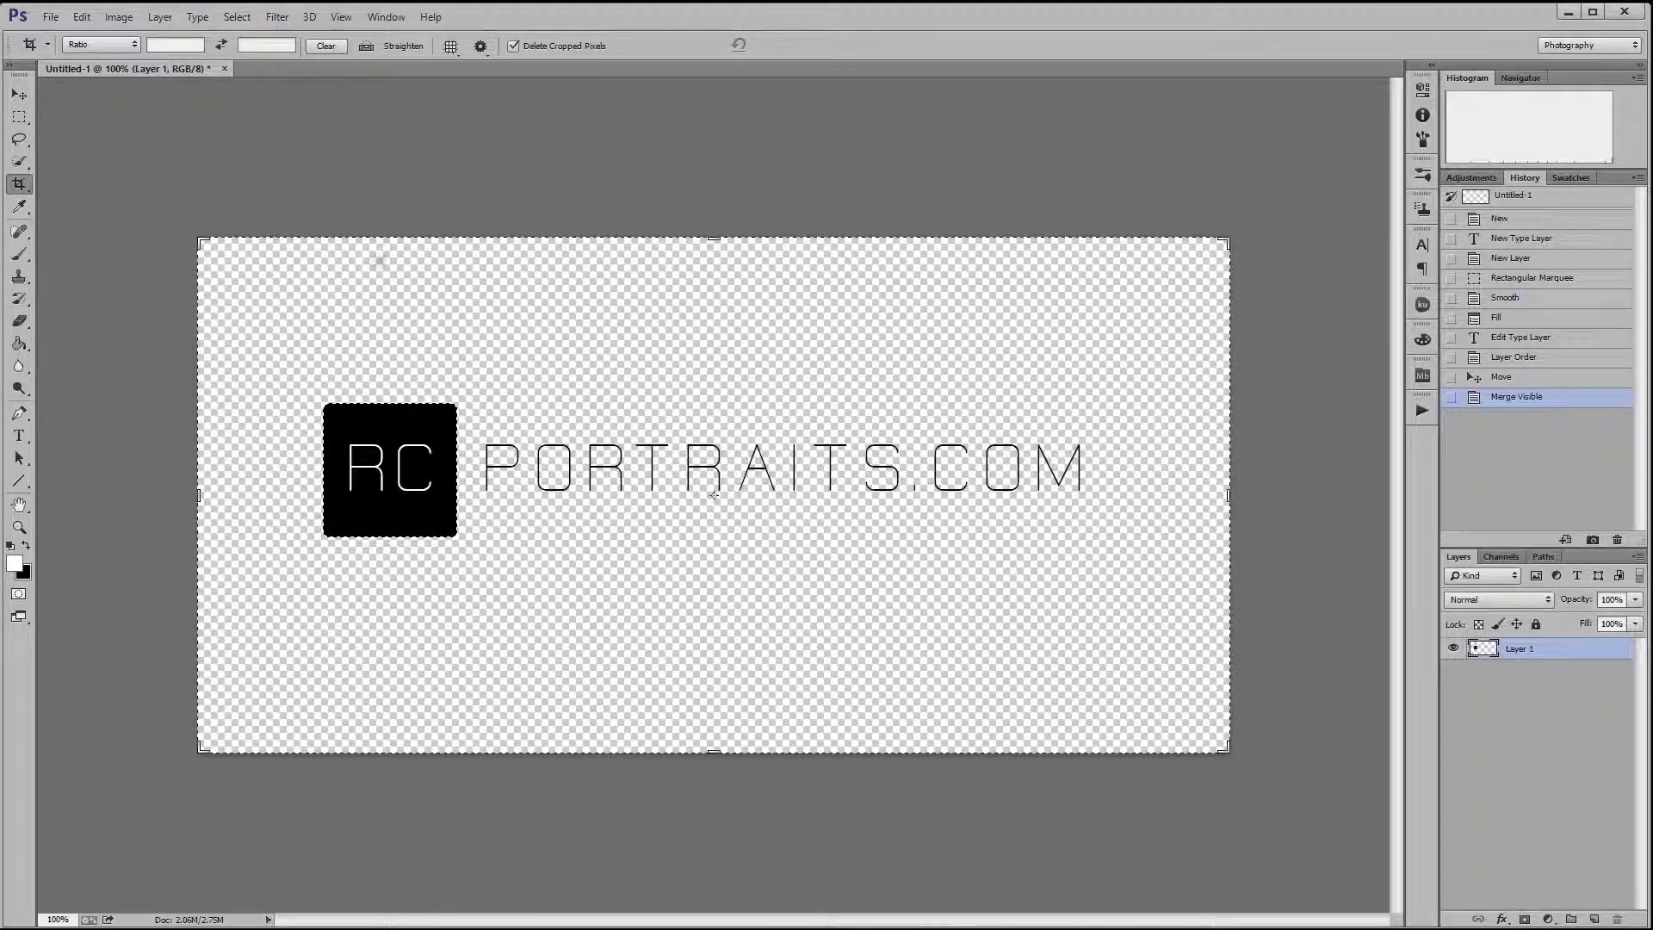
drag(713, 239, 714, 316)
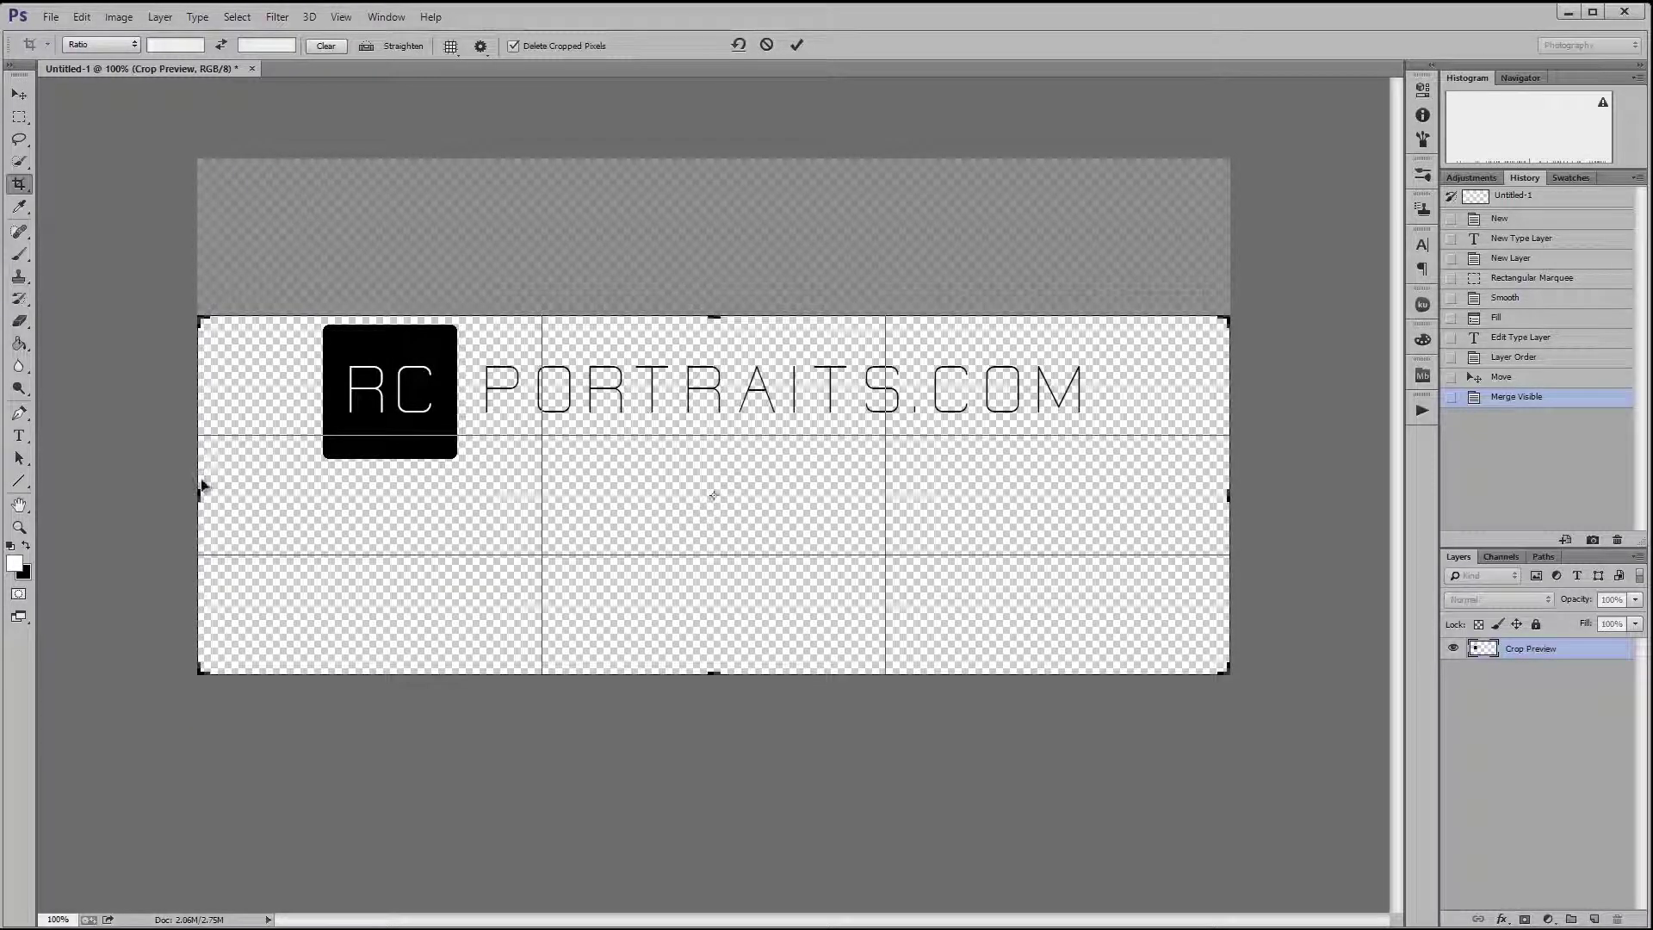
drag(204, 492, 254, 492)
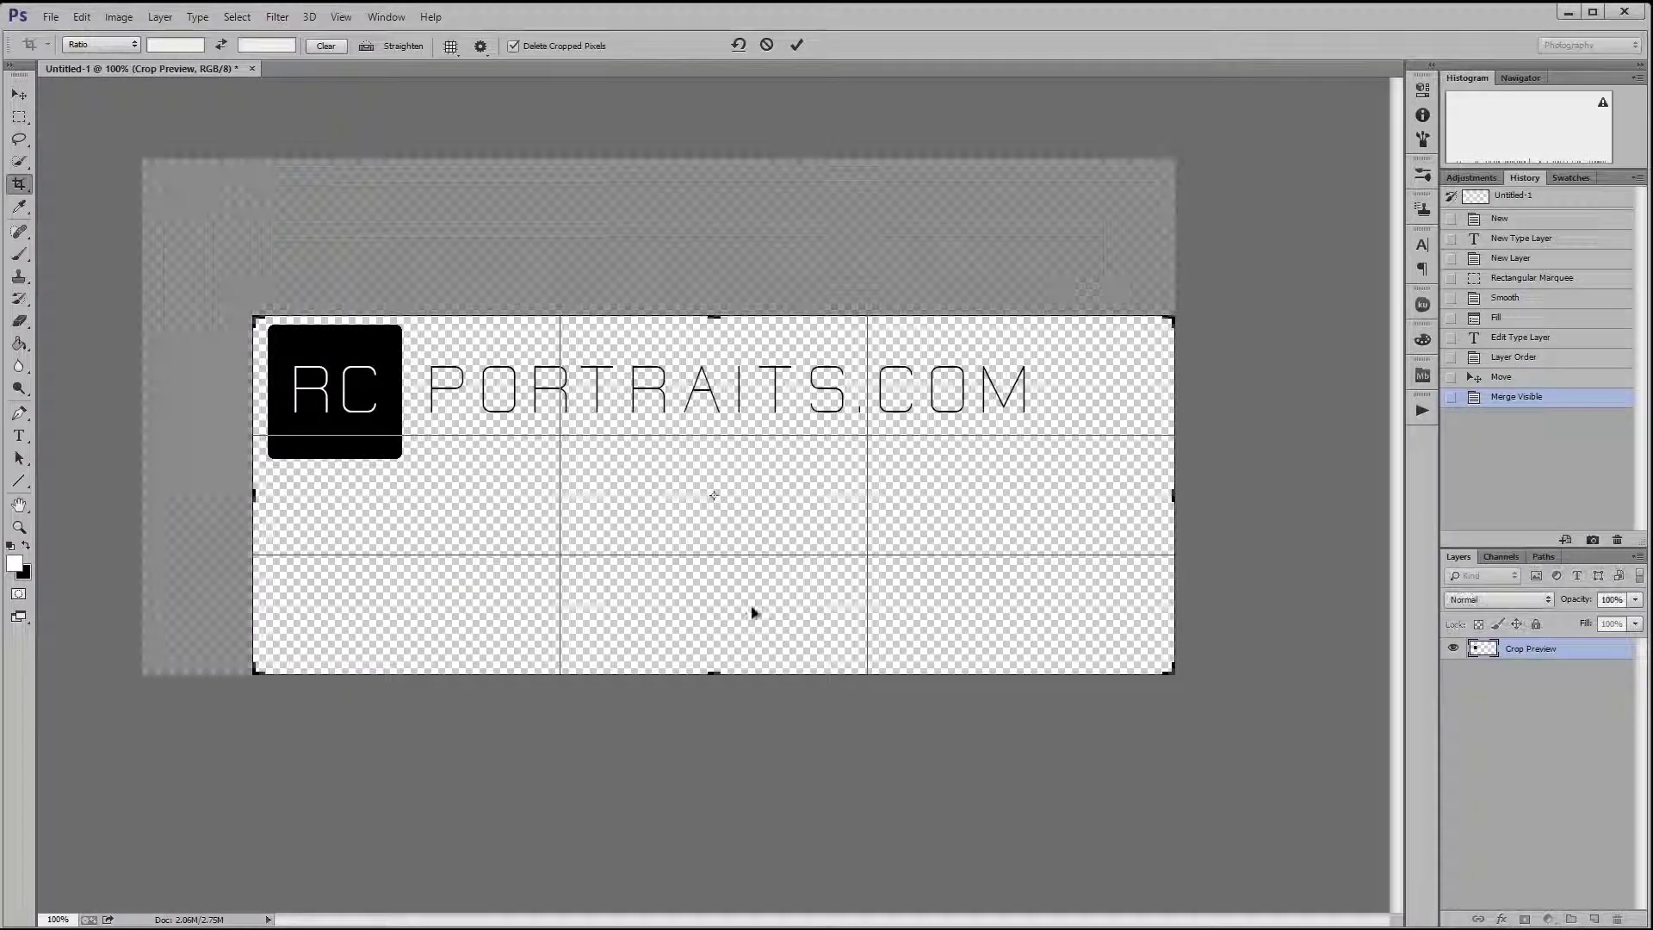
drag(722, 674, 725, 573)
drag(1173, 497, 1108, 496)
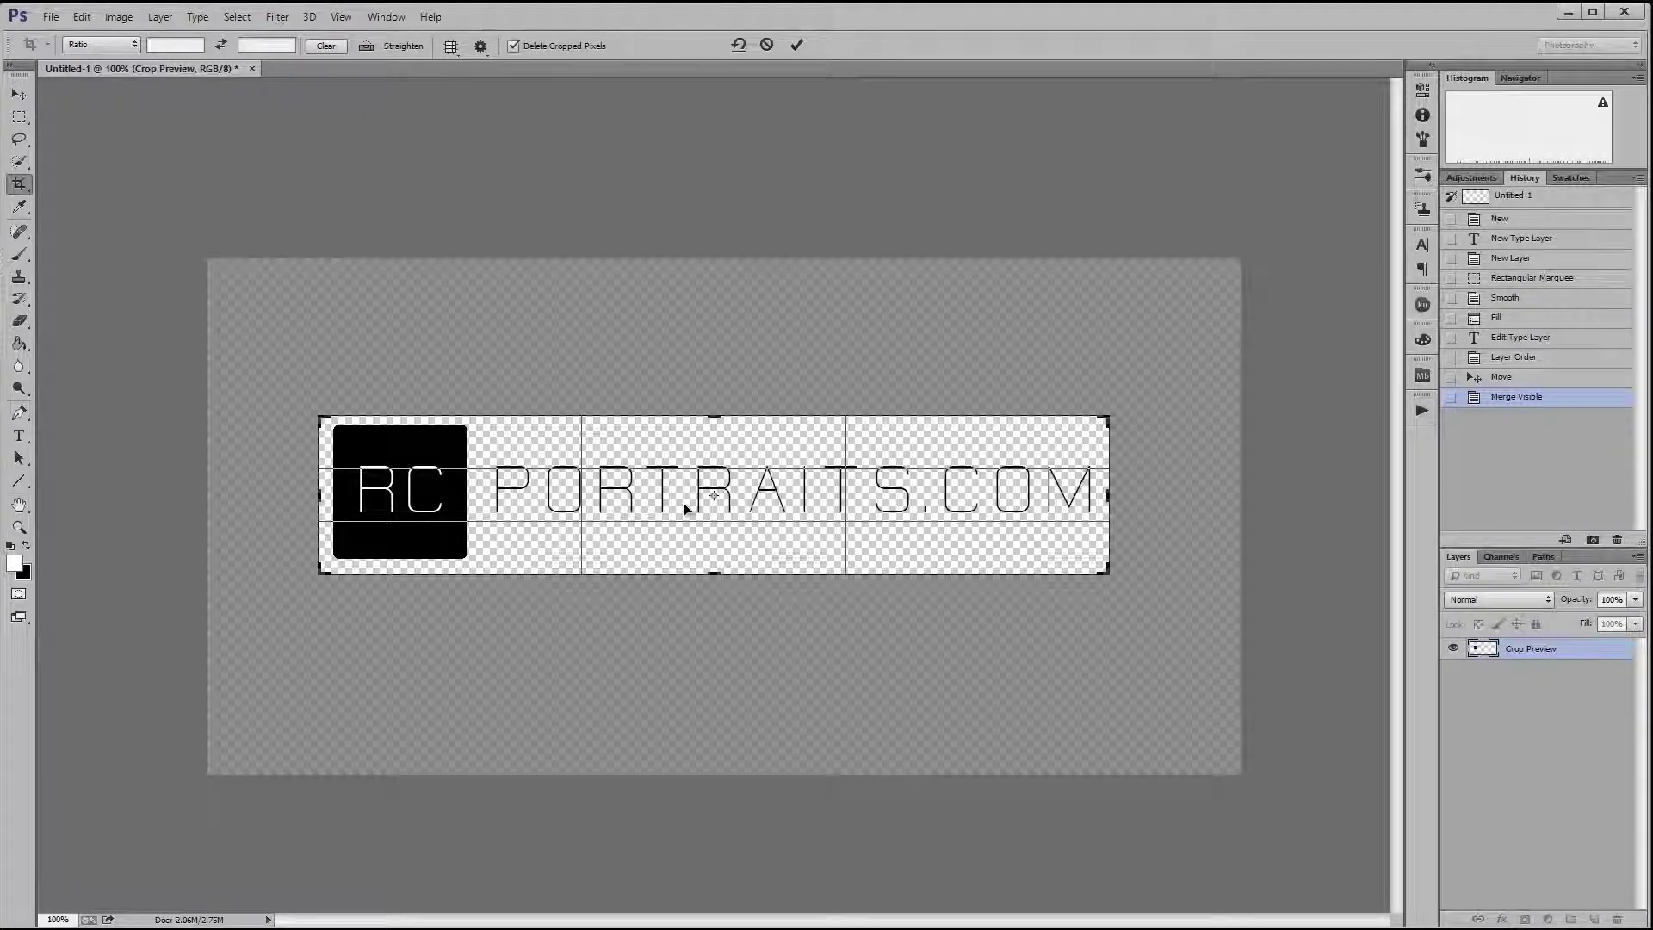
key(Return)
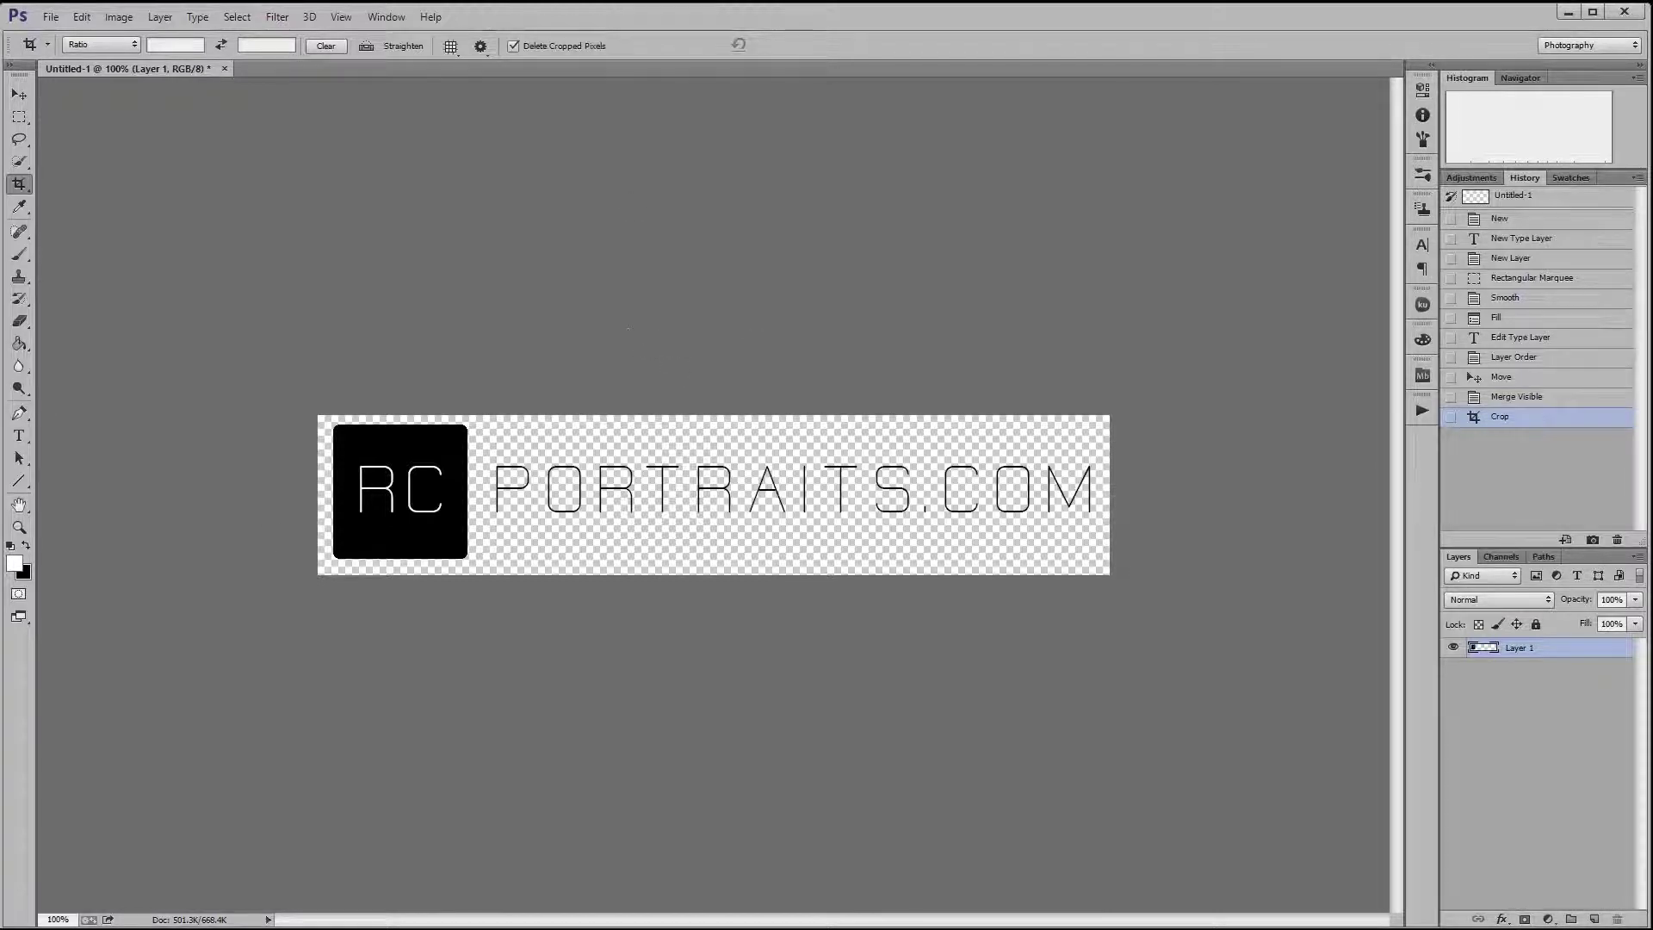
- Start defining a brush preset from the cropped logo with the name "watermark", and cancel the definition
click(82, 19)
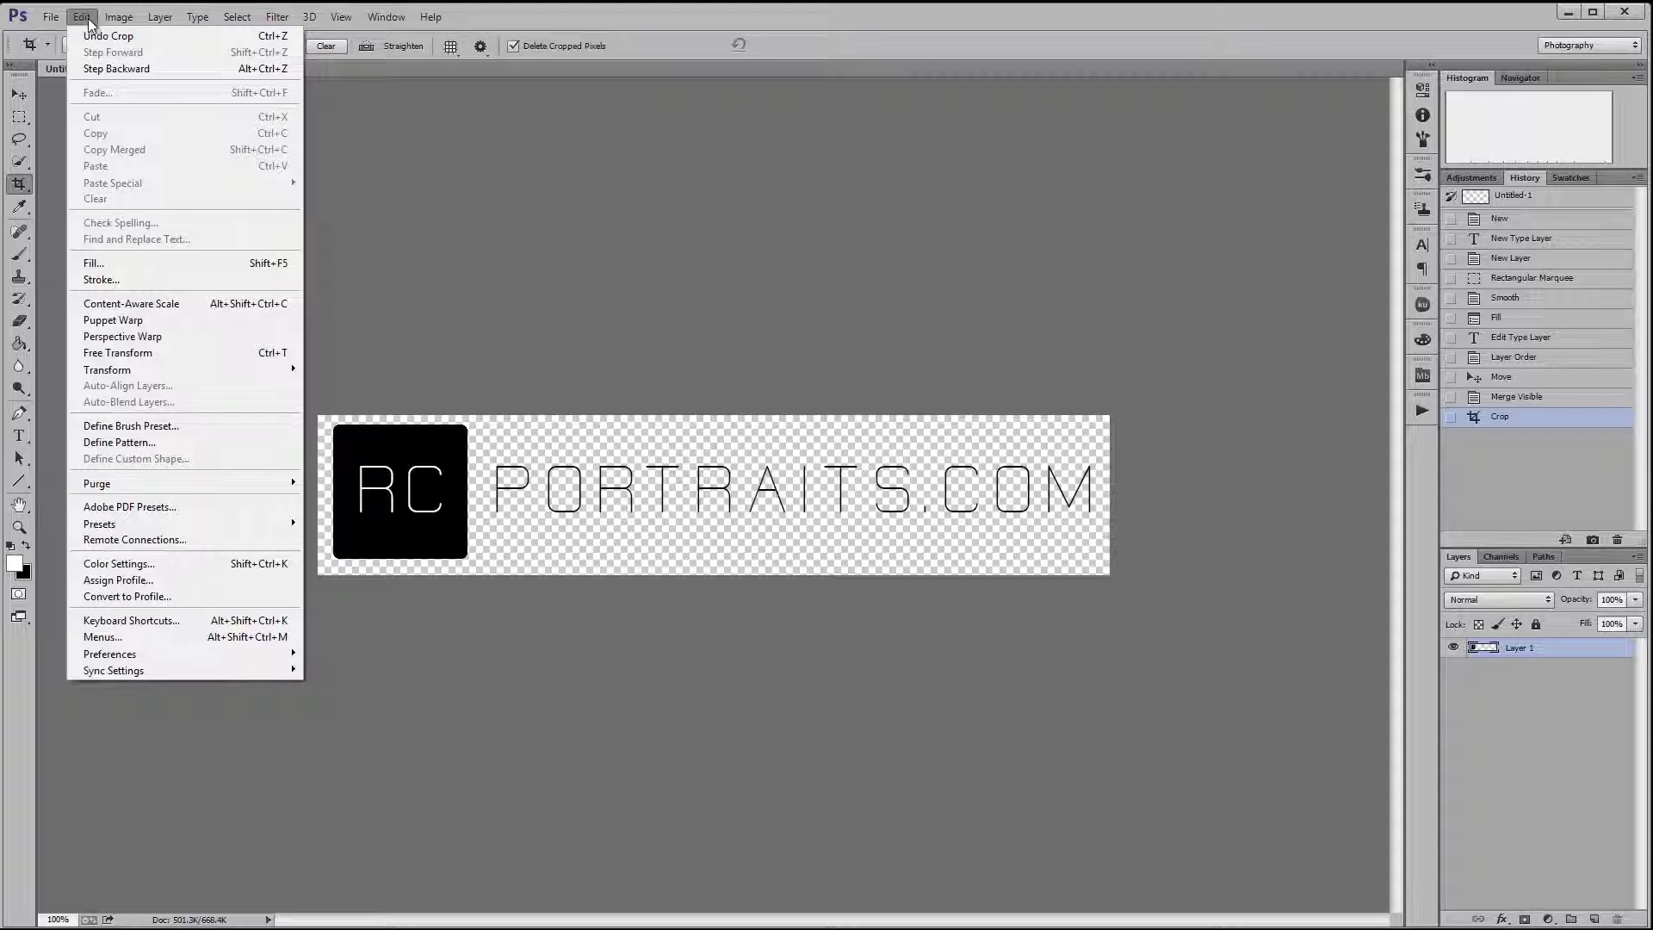
click(155, 425)
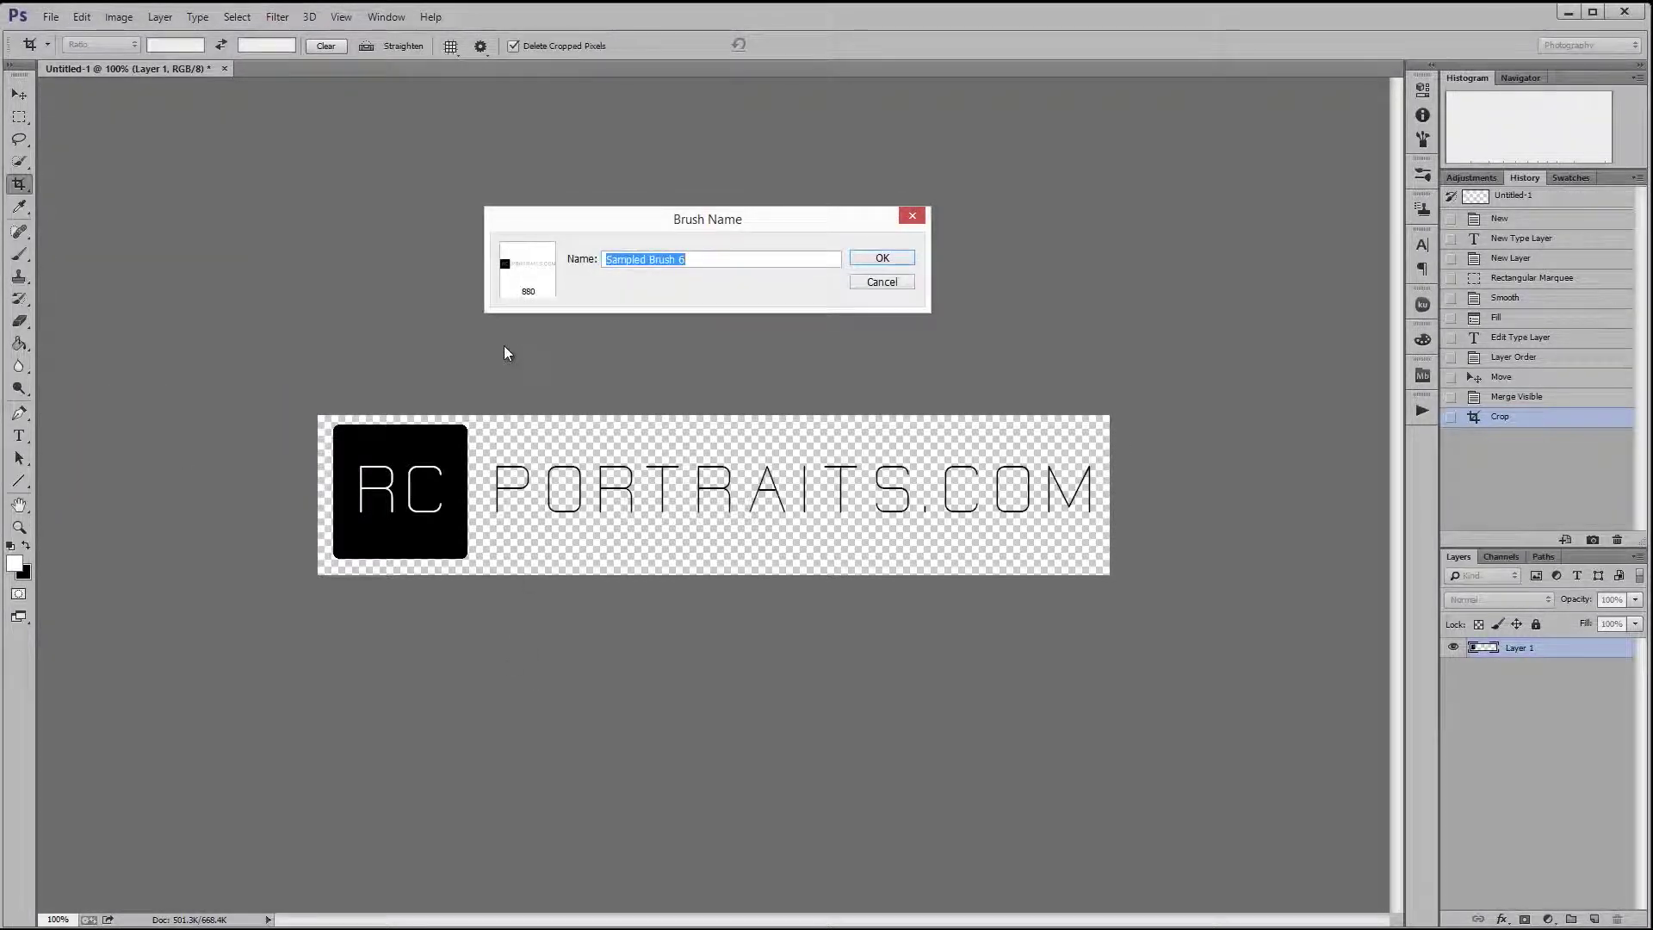
text(Rc port)
key(BackSpace)
key(BackSpace)
key(BackSpace)
key(BackSpace)
key(BackSpace)
key(BackSpace)
key(BackSpace)
text(watermark)
click(889, 283)
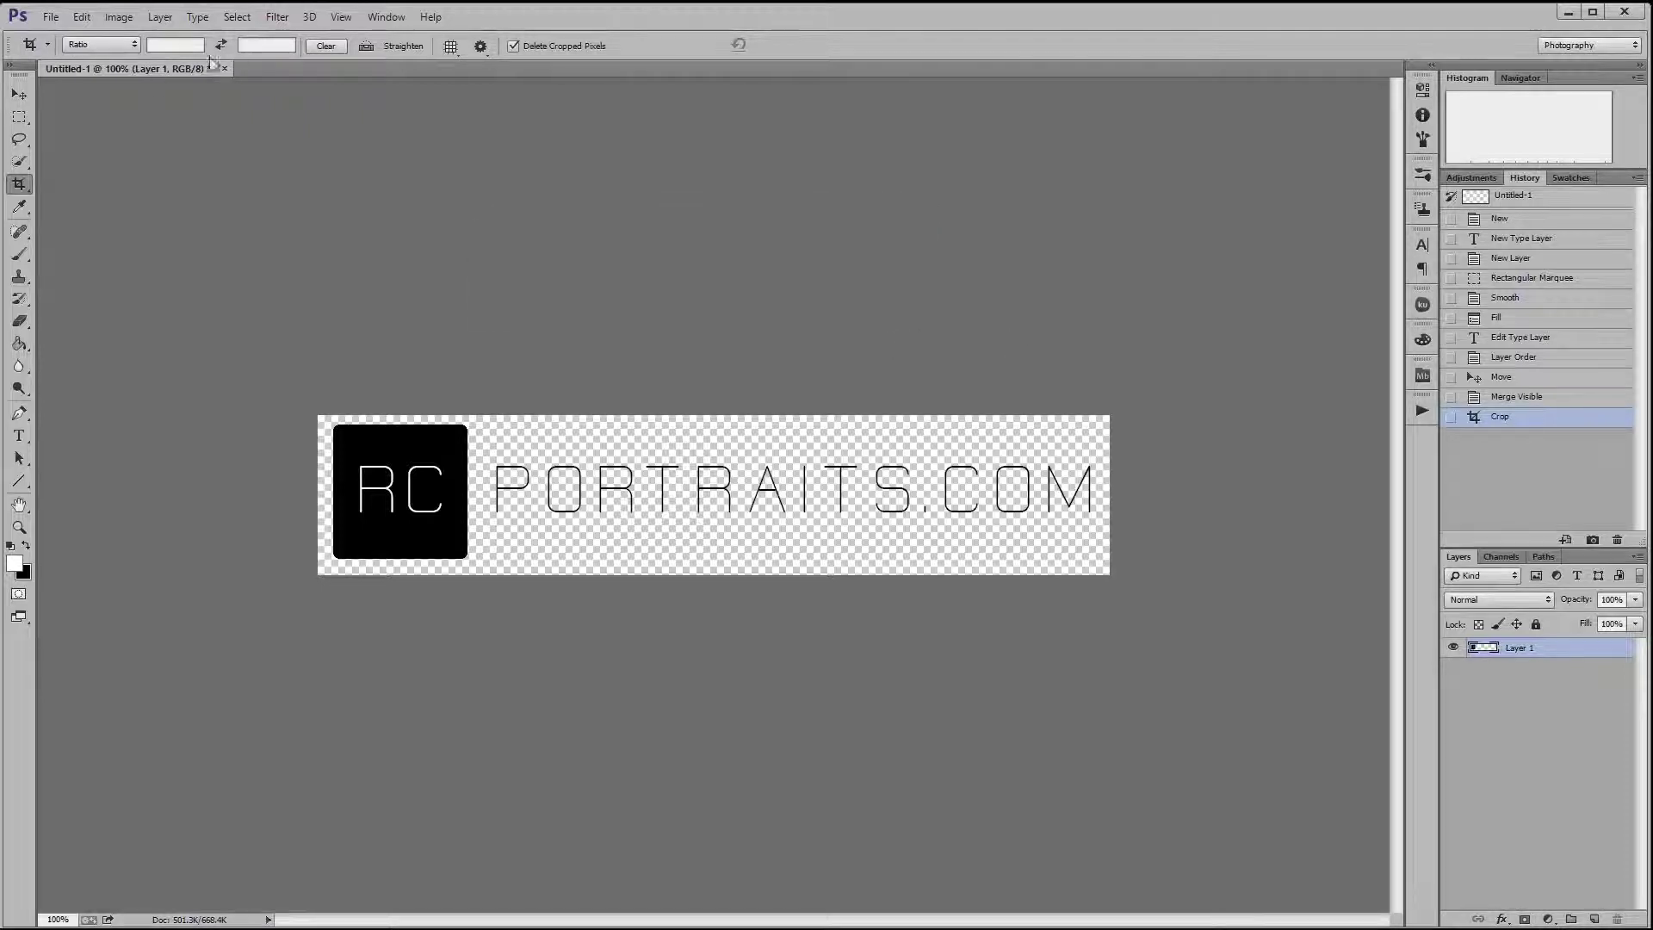
- Open the photo _DSC0937.jpg from the 2000px folder inside the shoot's RESIZED folder
click(51, 16)
click(70, 53)
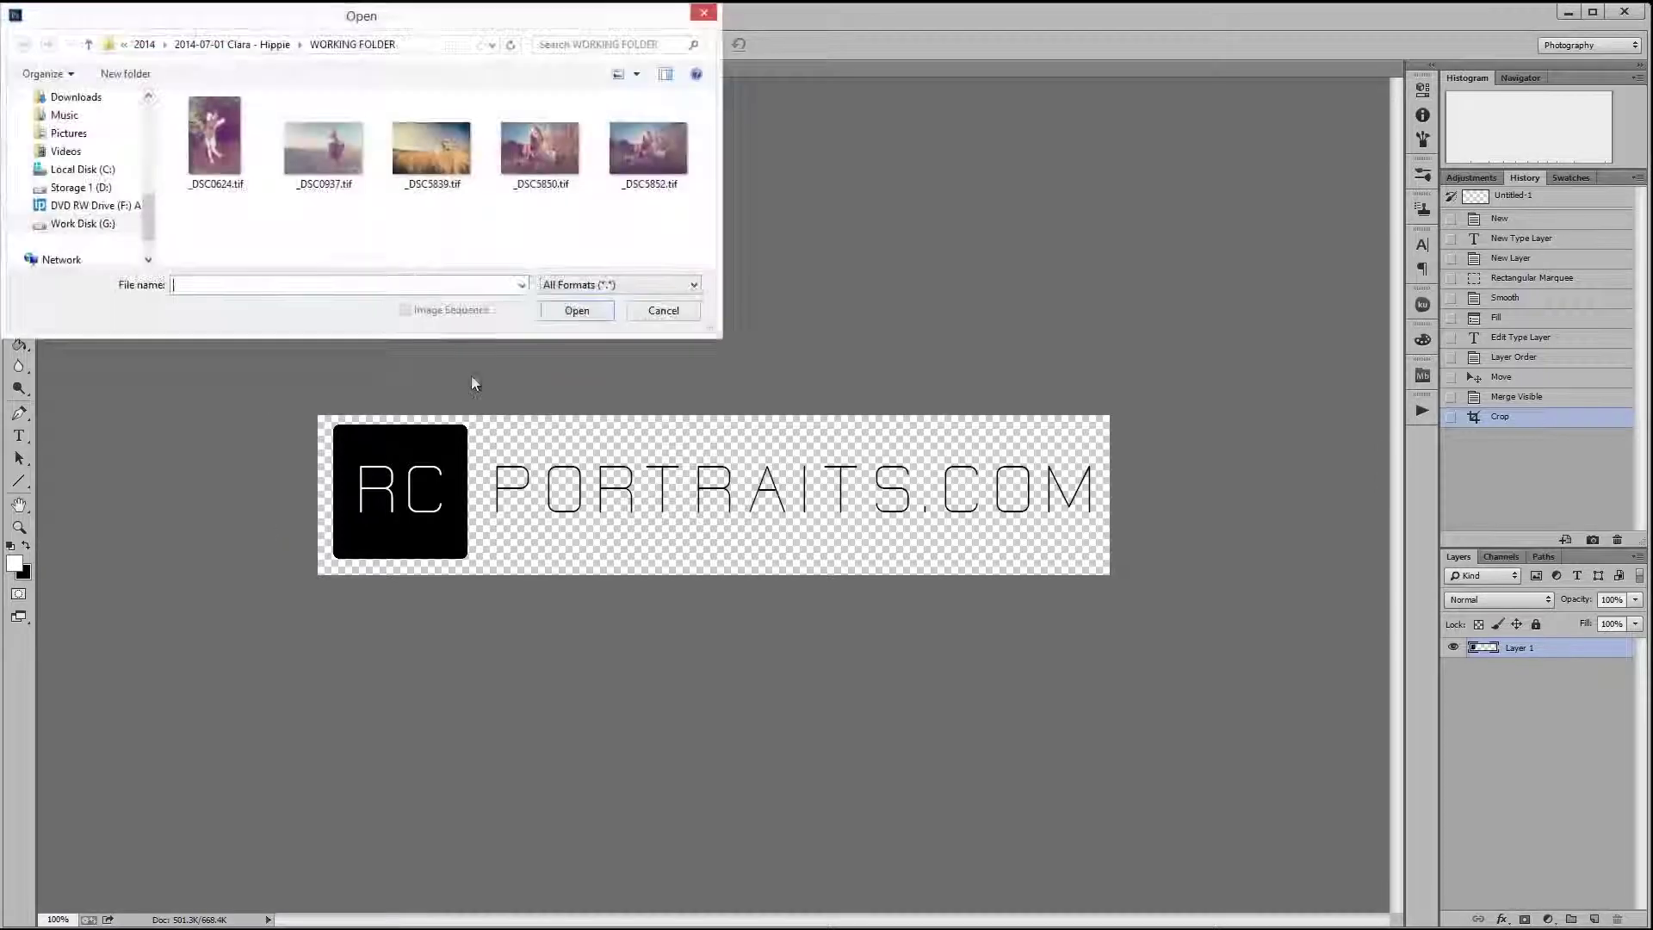
click(182, 45)
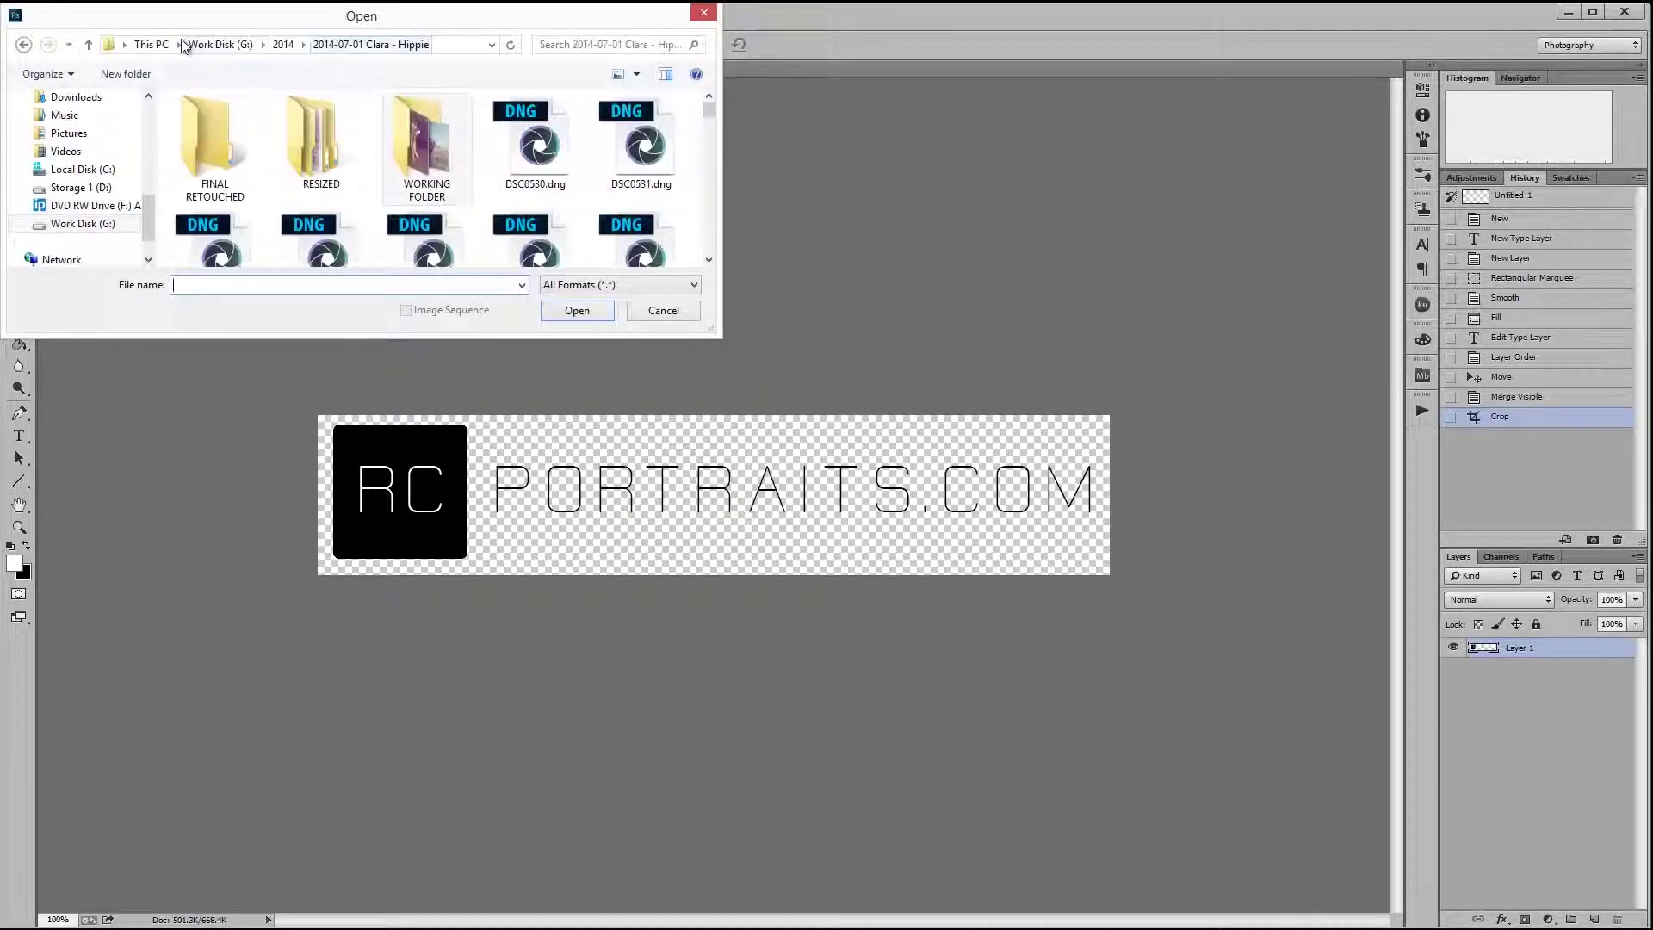
double_click(307, 148)
double_click(211, 127)
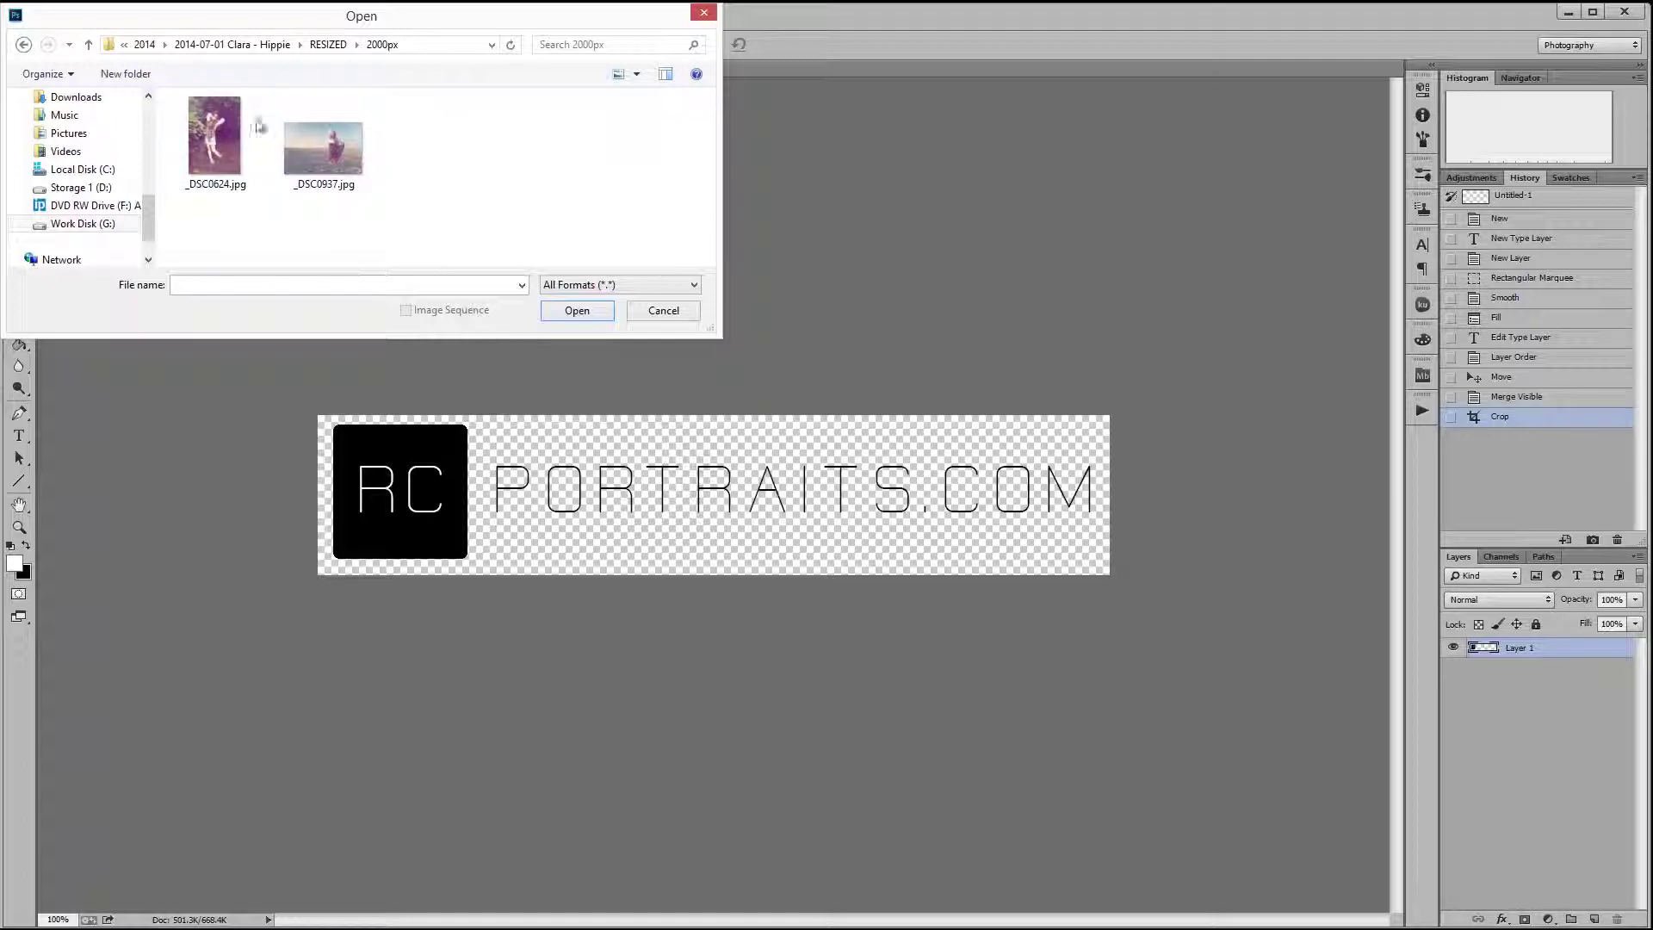
double_click(323, 148)
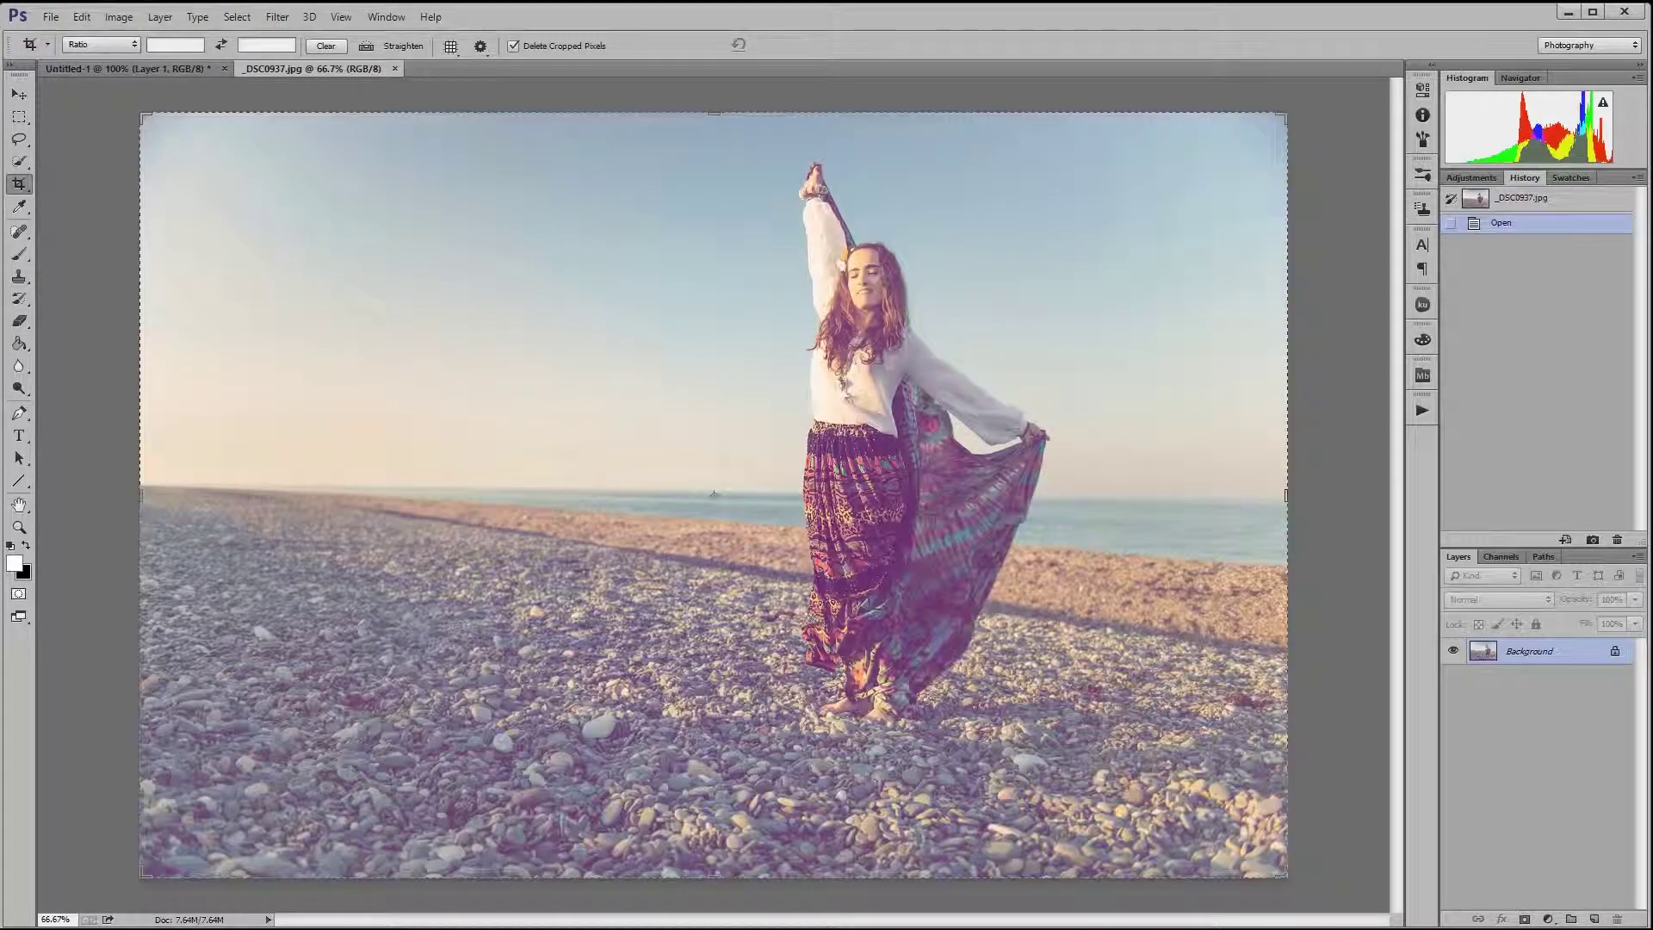
- Activate the Brush tool and look through the brush presets for the logo brush
click(19, 254)
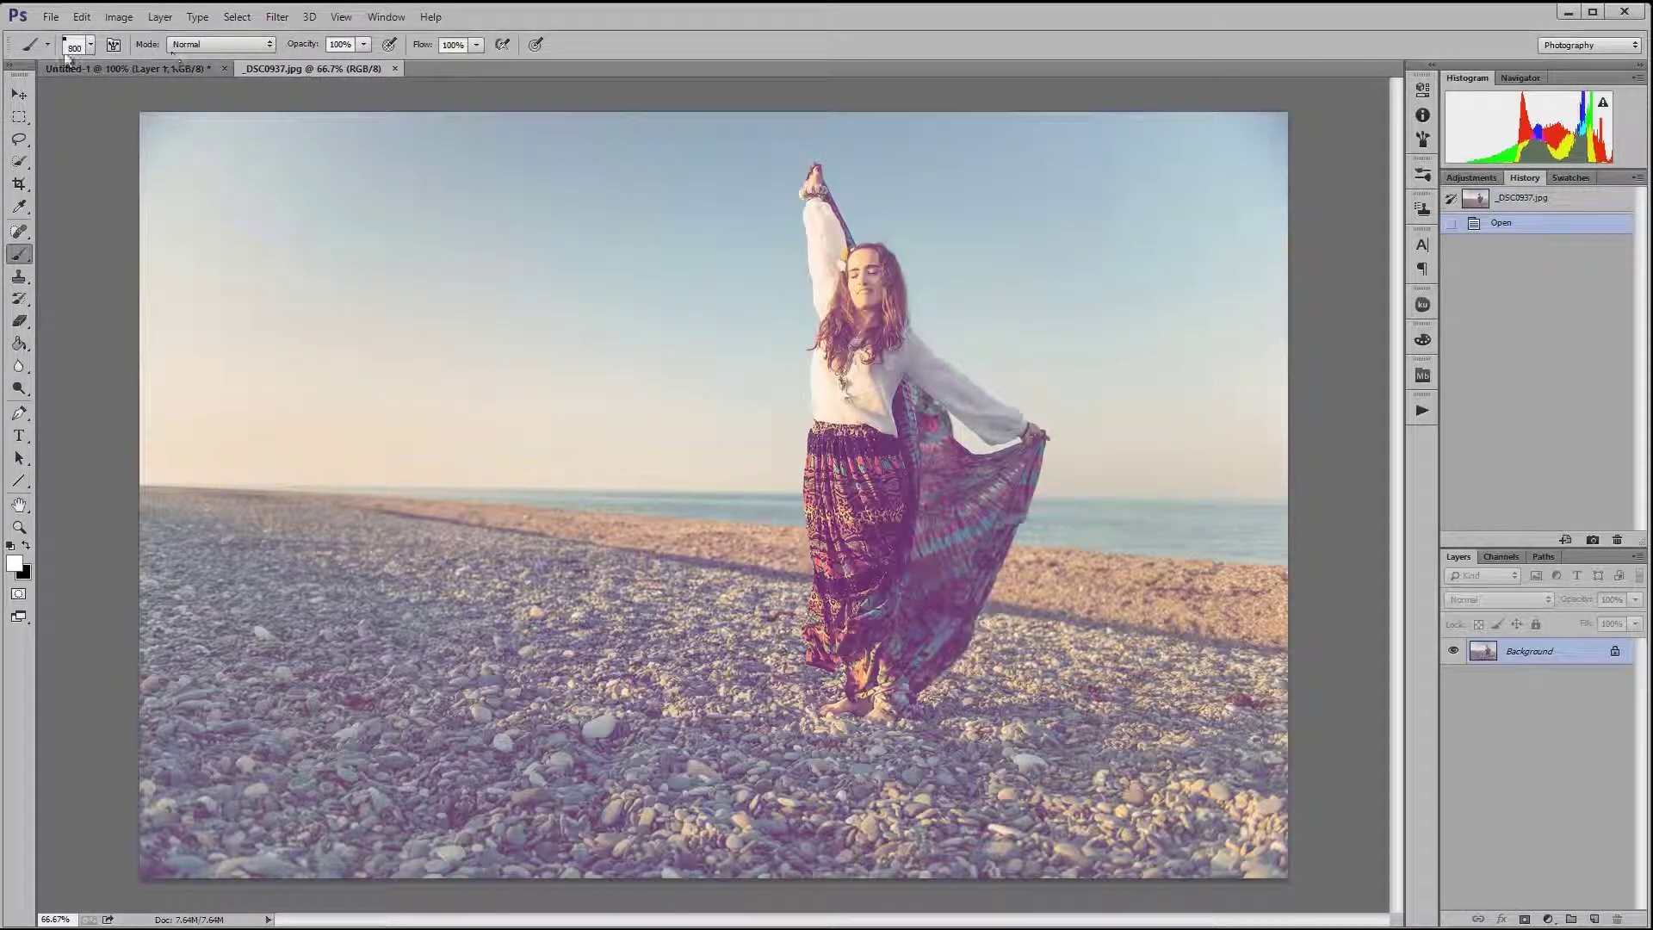
click(90, 44)
drag(197, 194, 198, 250)
scroll(194, 270, down, 3)
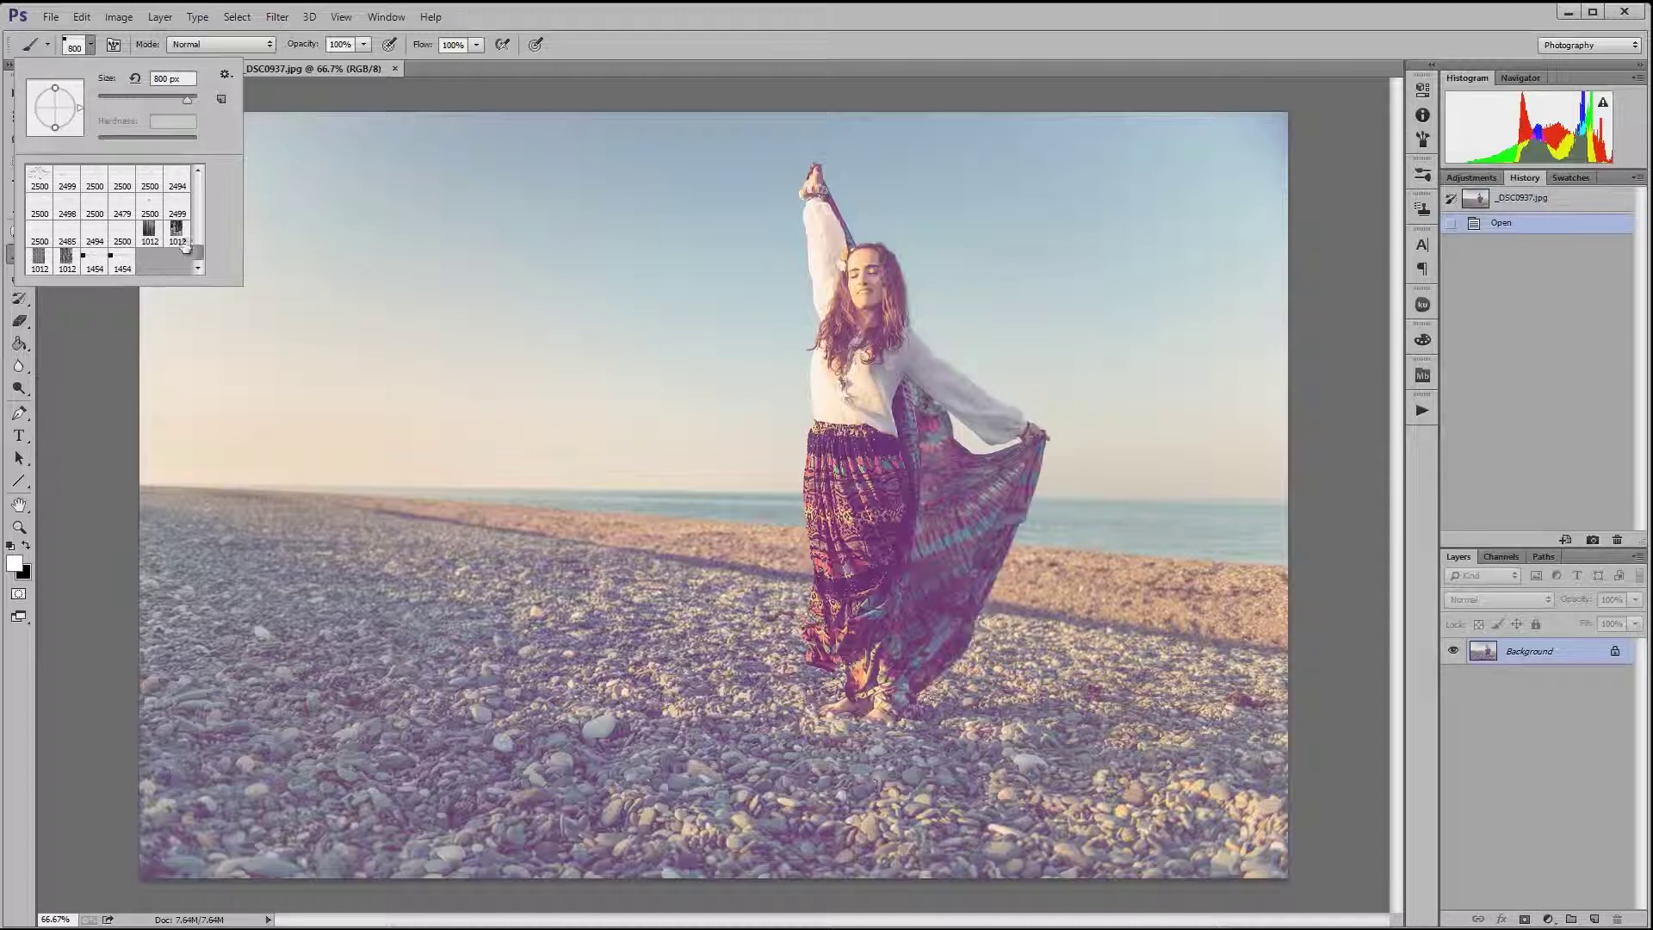
click(757, 5)
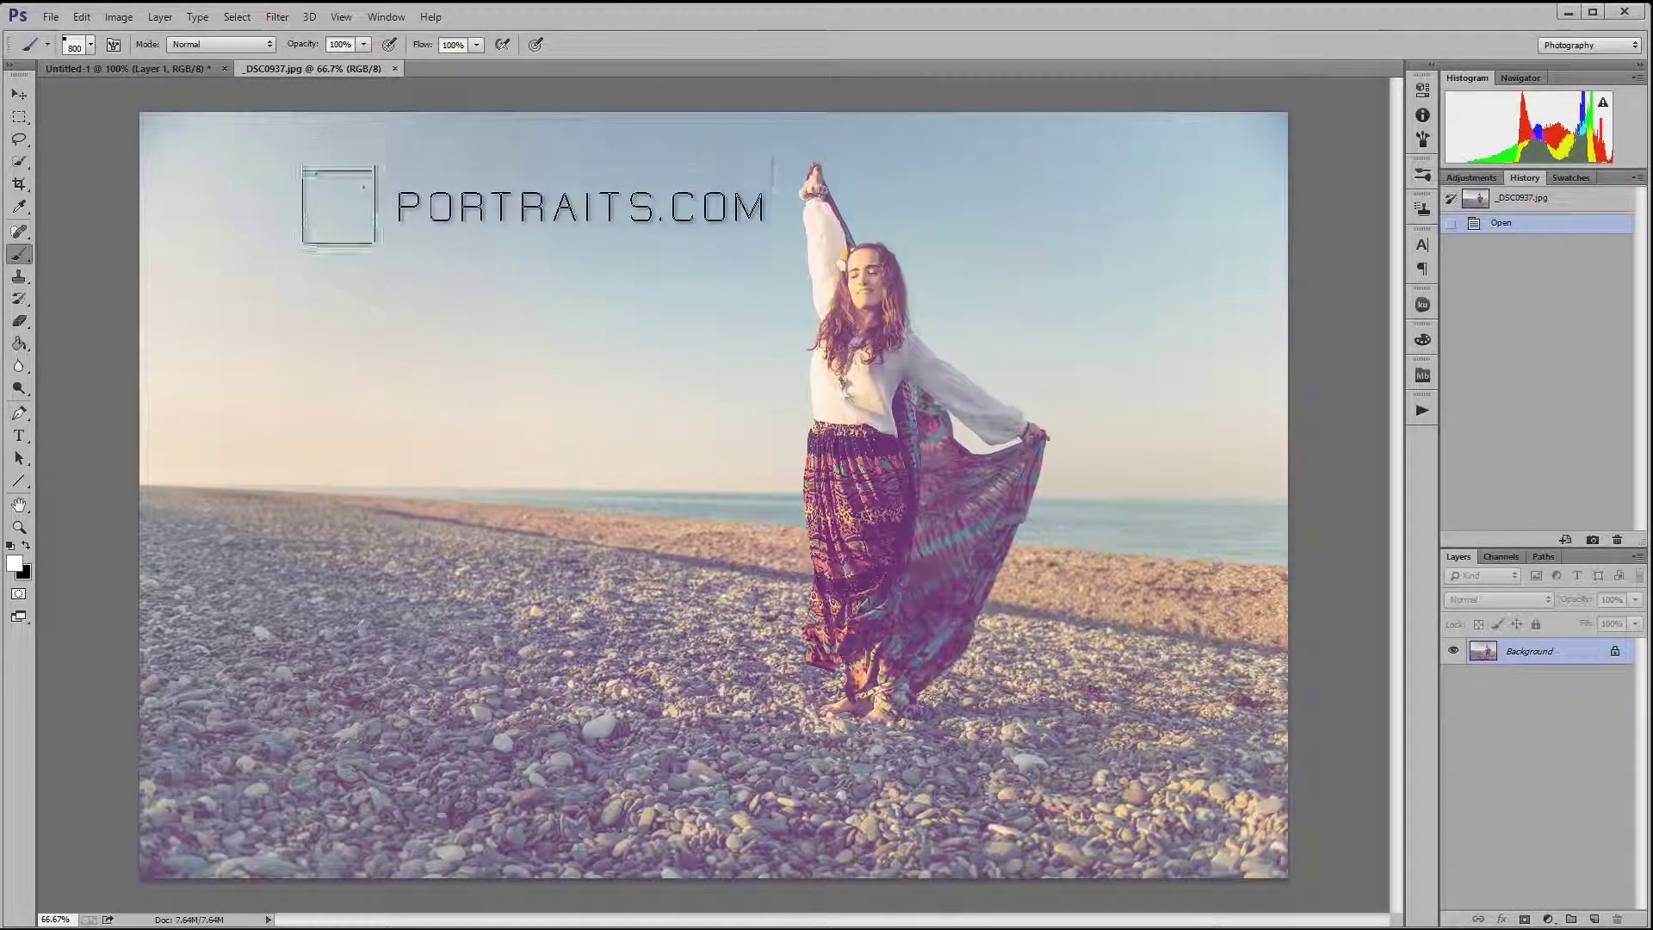
- Try the logo brush at several sizes, paint a curved stroke across the photo at 1000 px, and undo it
key(bracketright)
key(bracketright)
key(bracketright)
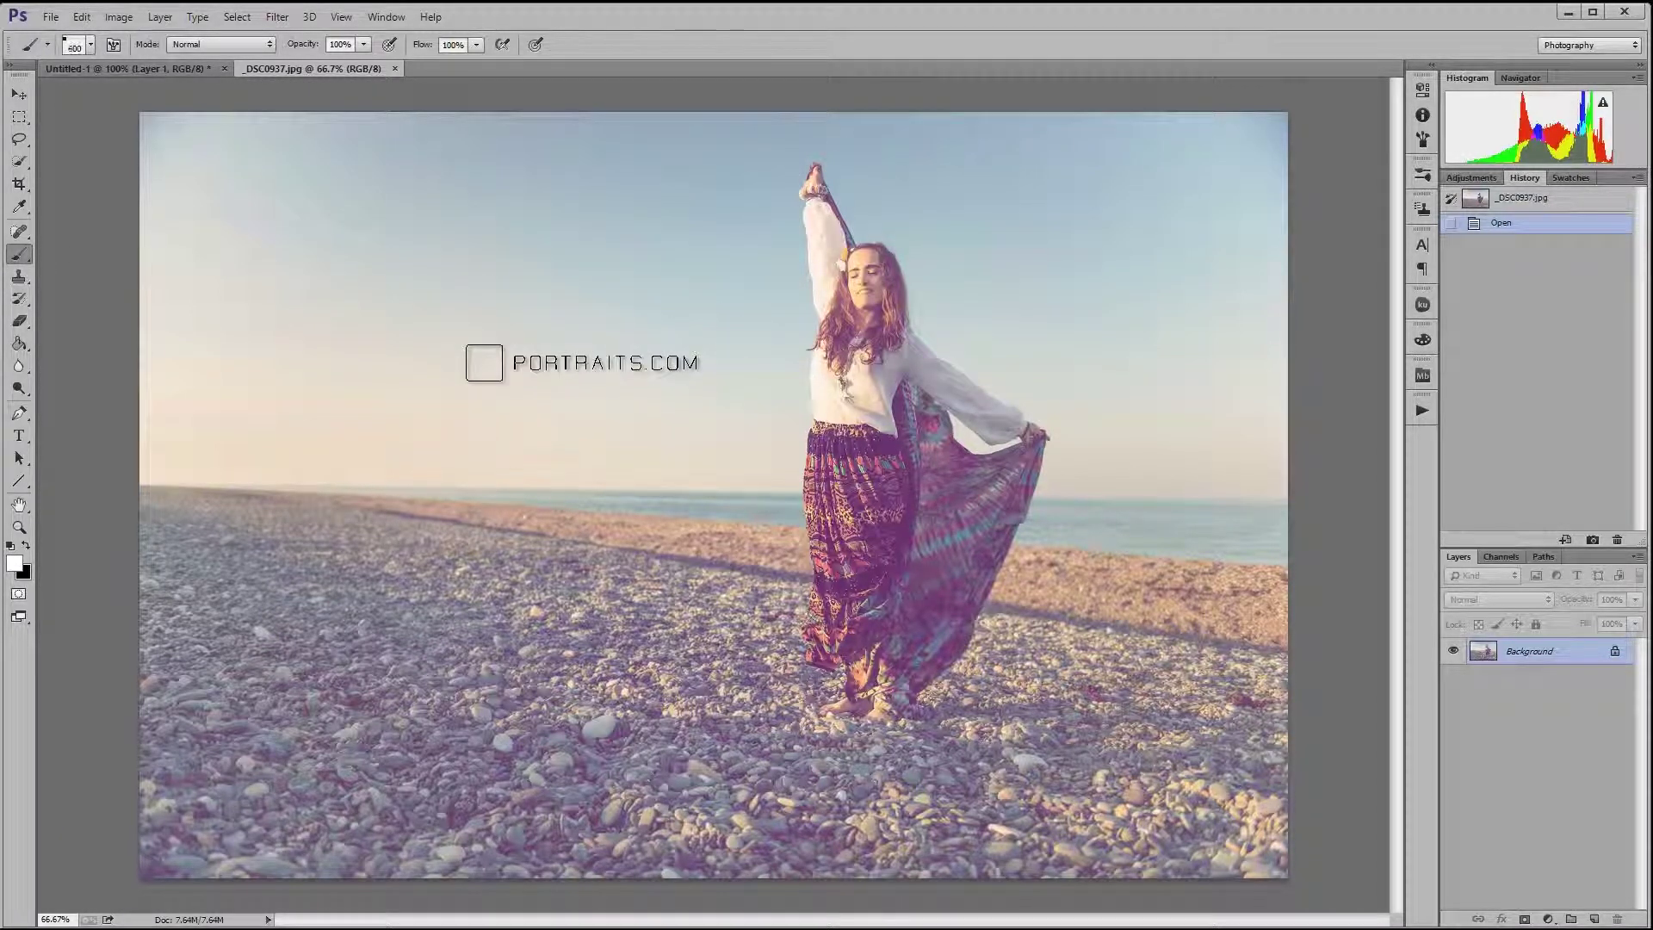
key(bracketleft)
key(bracketleft)
key(bracketleft)
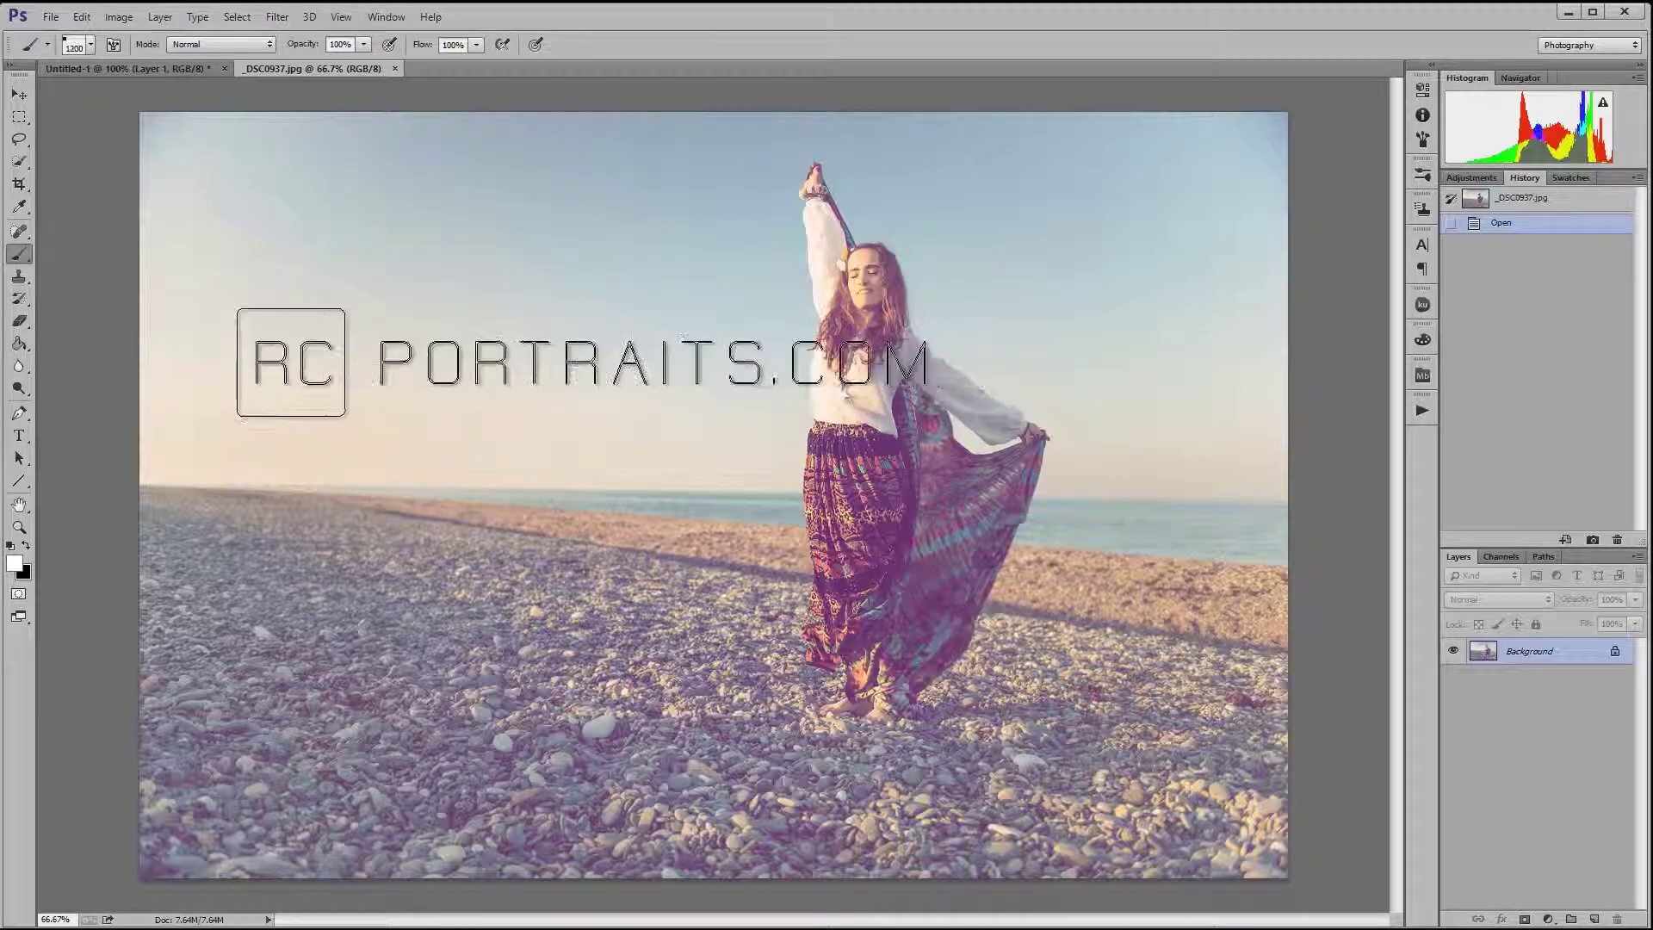
key(bracketright)
key(bracketright)
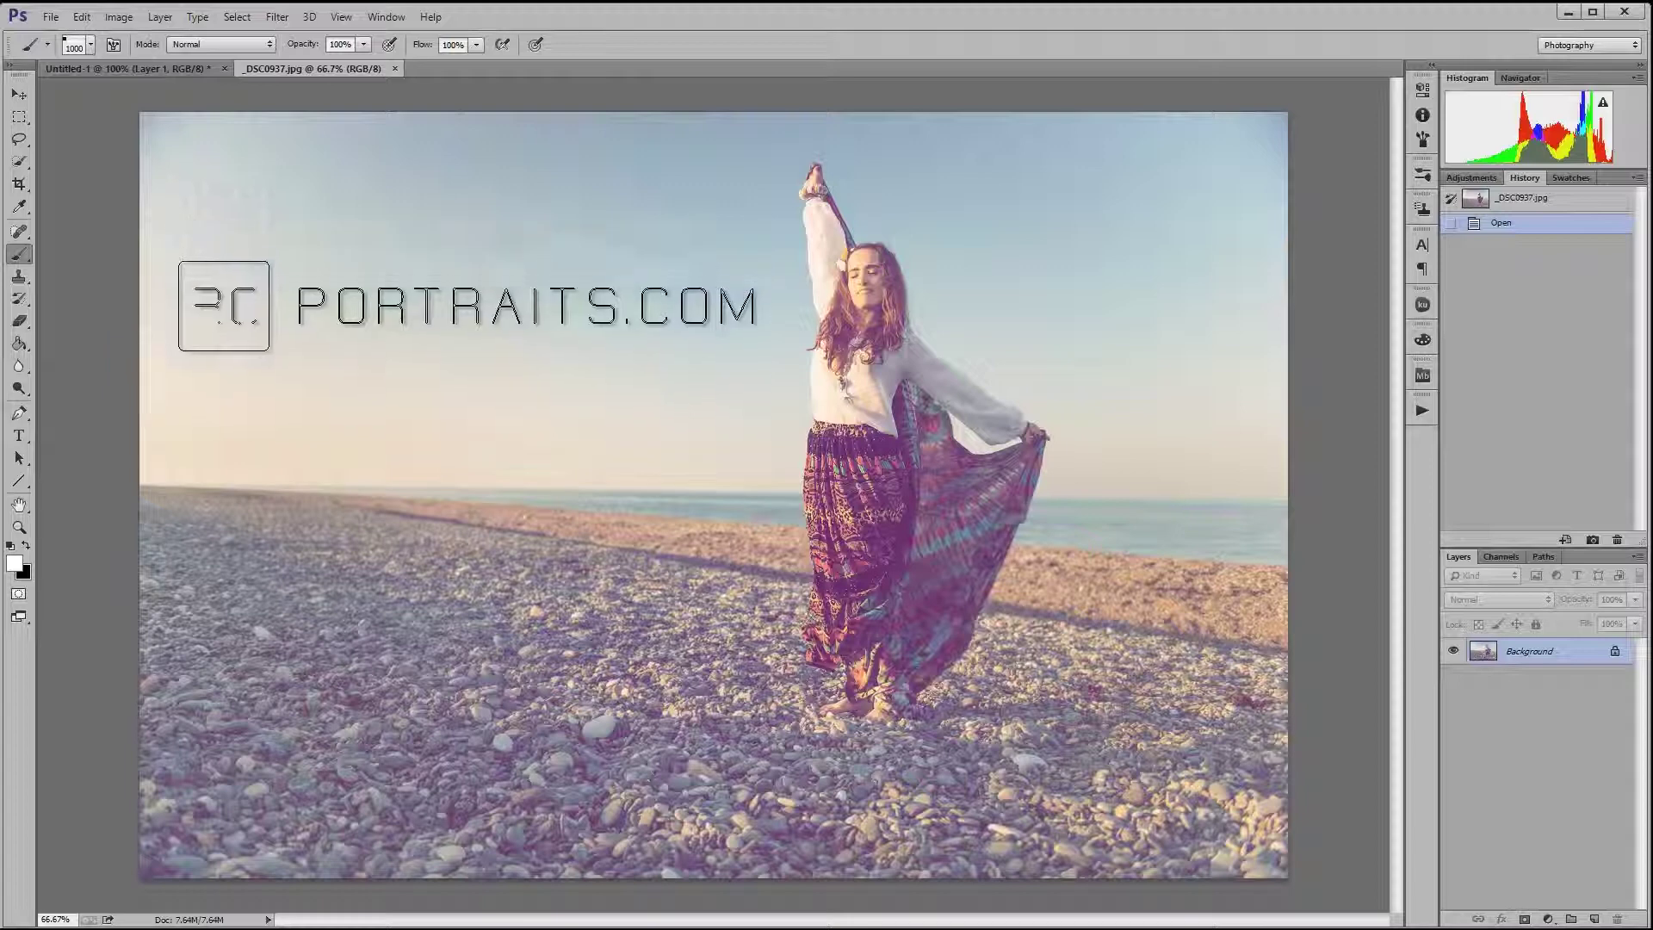
mouse_move(267, 181)
mouse_down()
mouse_move(551, 603)
mouse_move(848, 387)
mouse_up()
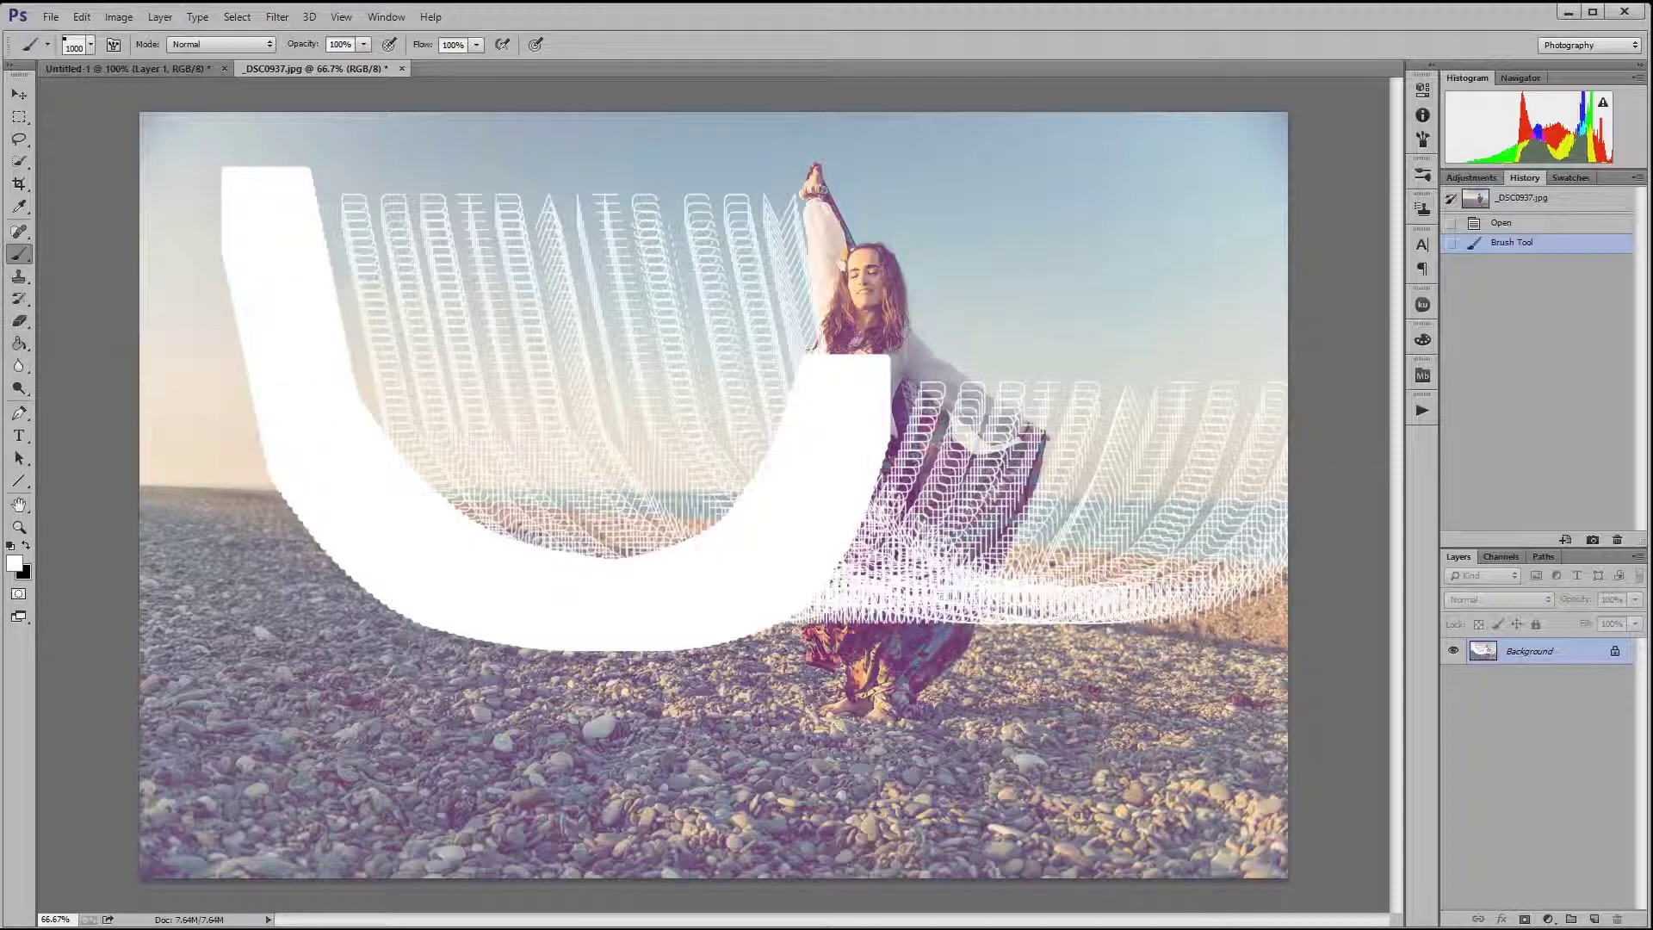
key(ctrl+z)
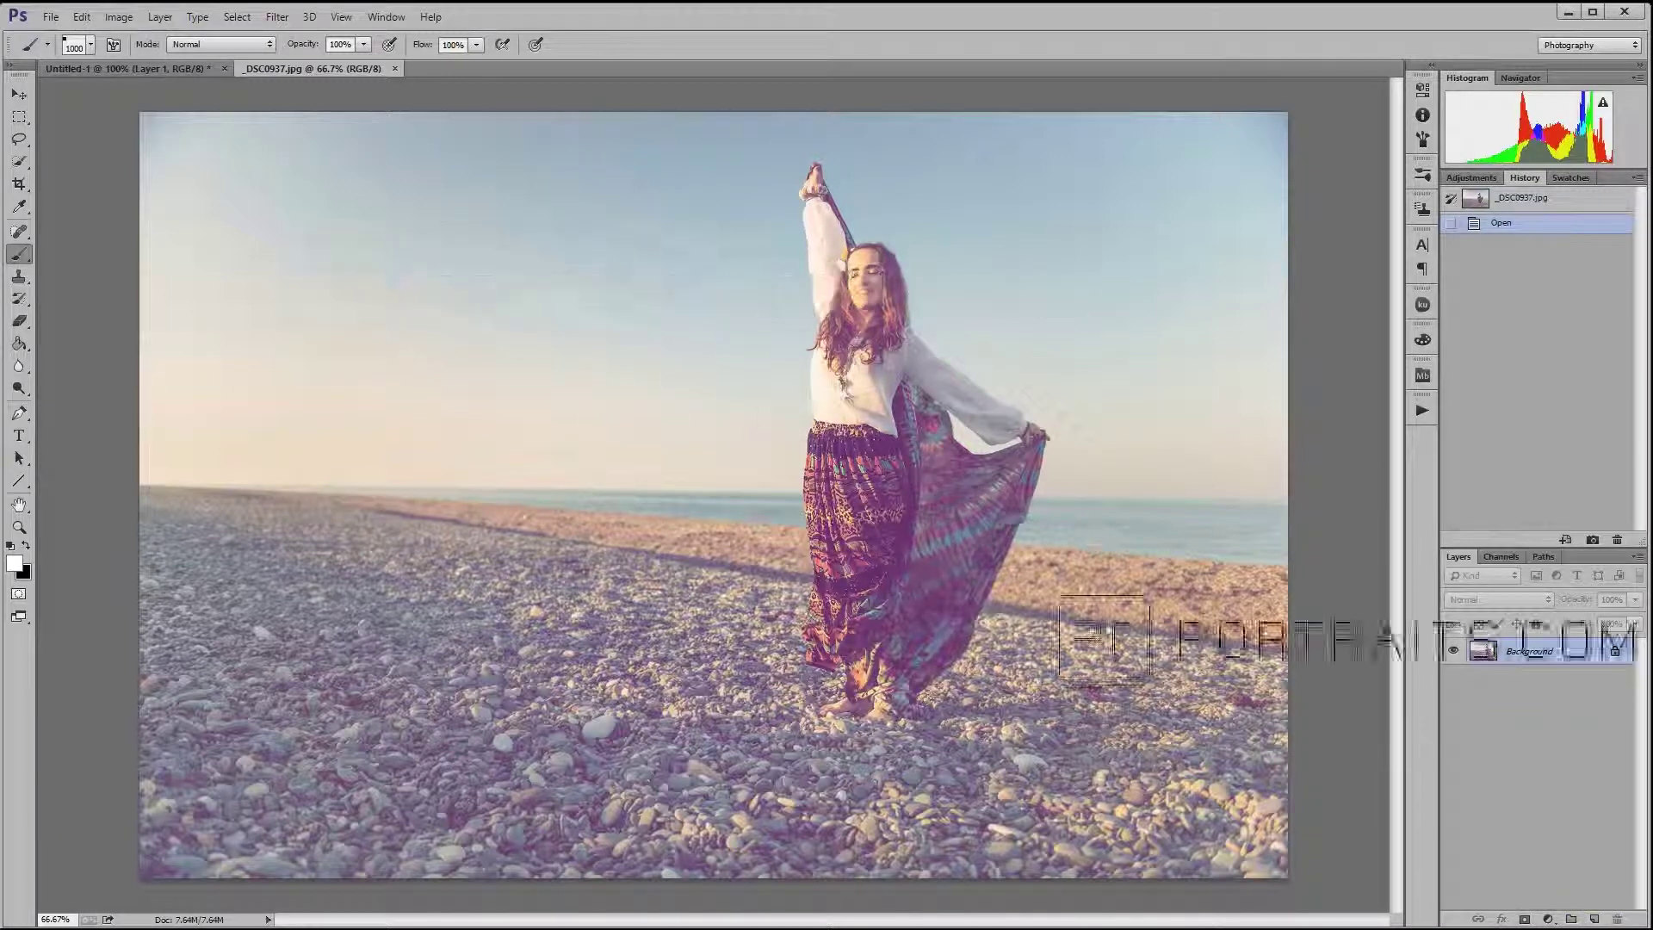
- Add a new layer and stamp the white logo on it at 400 px in the photo's lower-left corner
click(1592, 919)
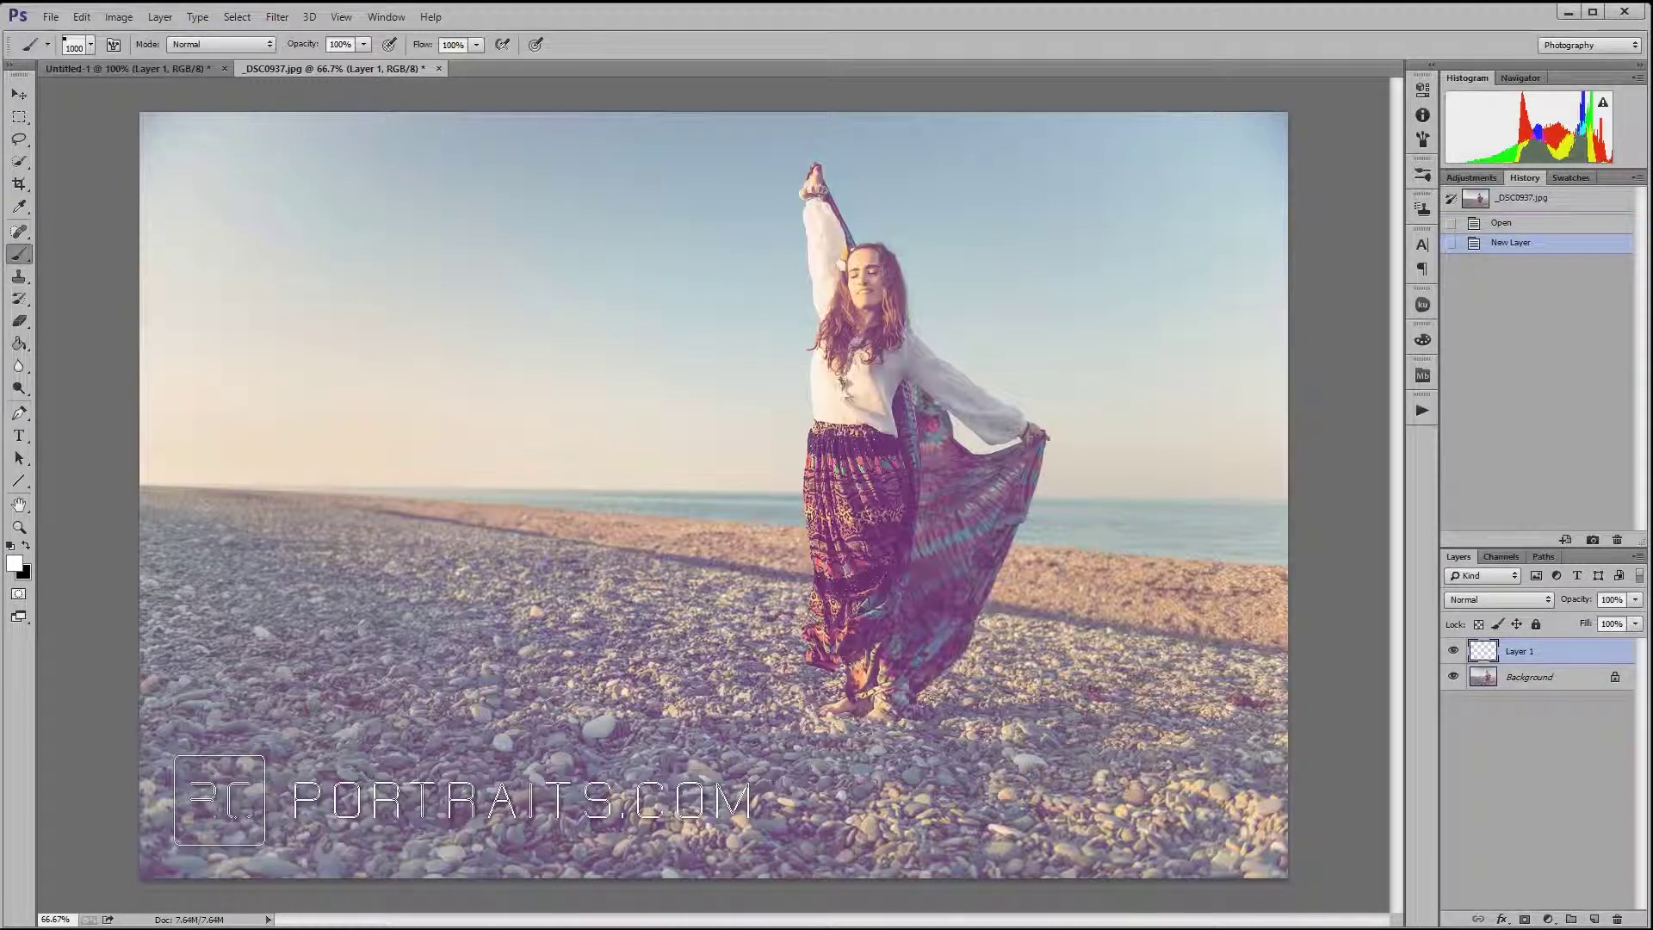
key(bracketleft)
key(bracketleft)
key(bracketleft)
key(bracketleft)
key(bracketleft)
key(bracketleft)
key(bracketleft)
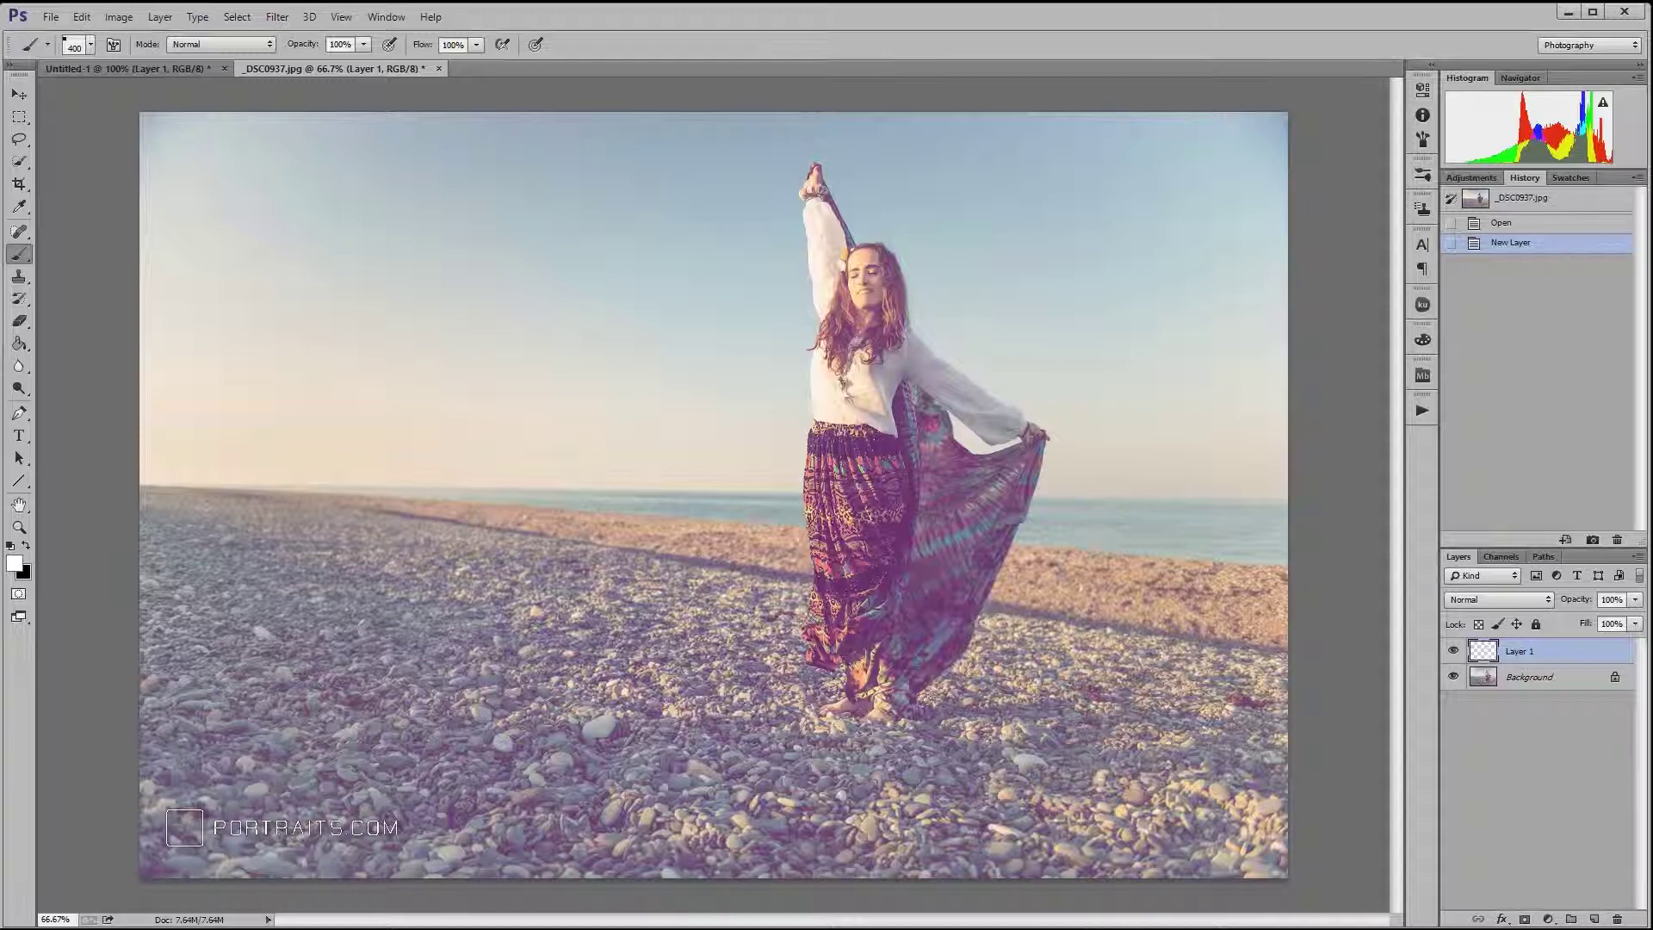
click(958, 886)
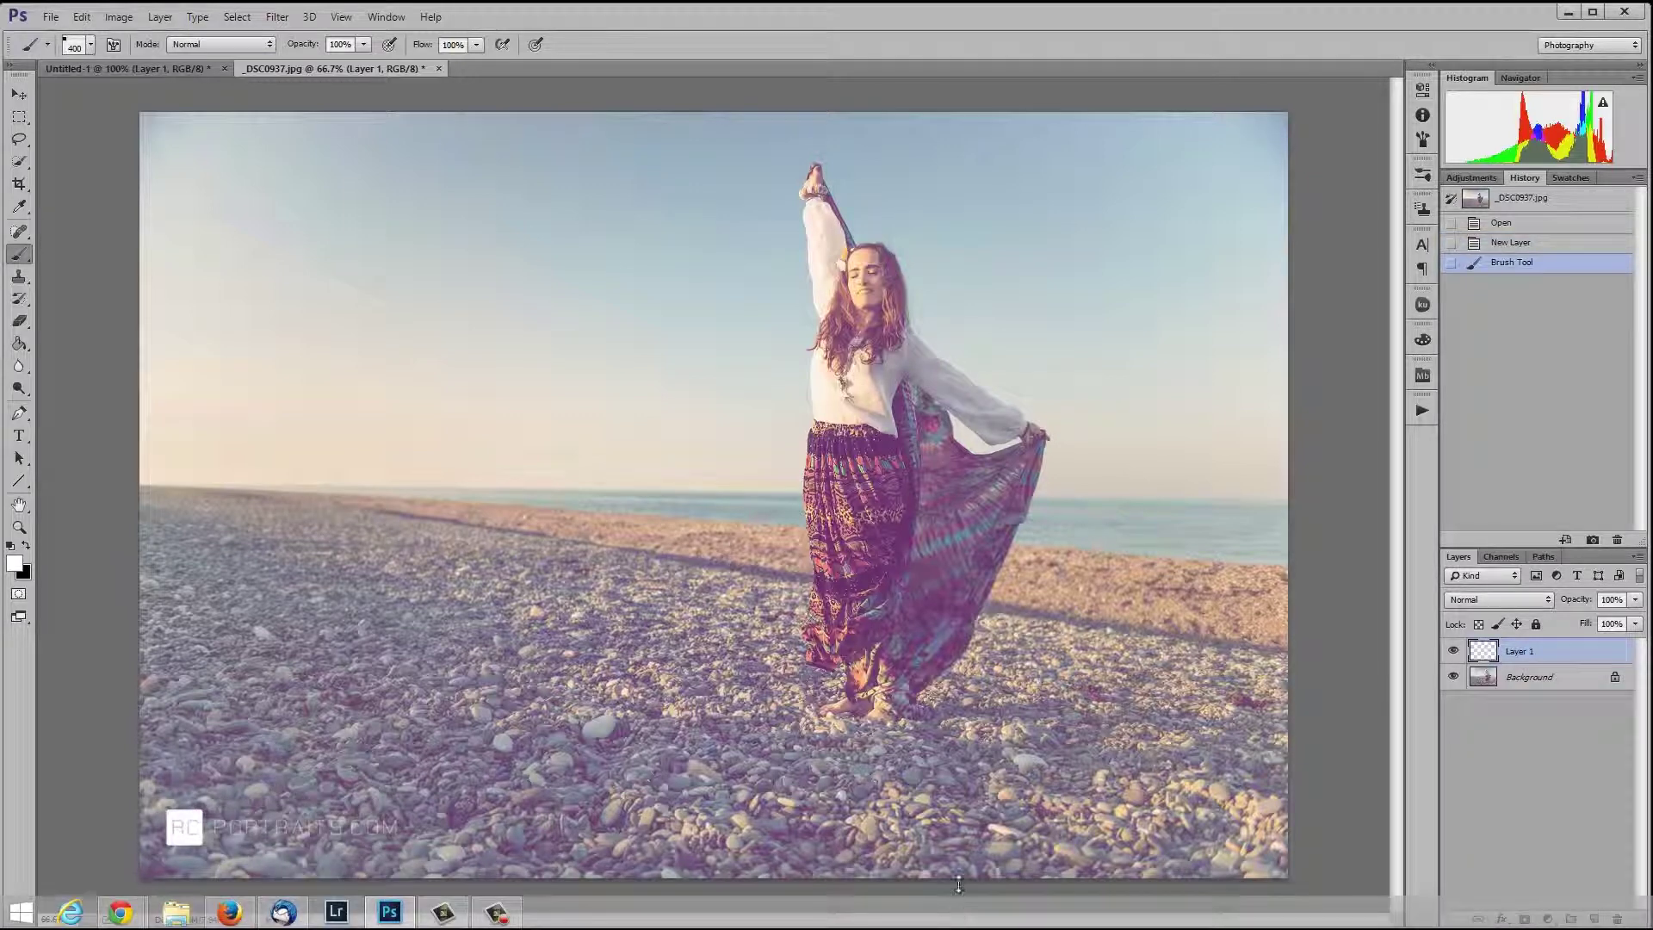
- Reduce the opacity of the watermark layer, Layer 1, to 68%
key(ctrl+1)
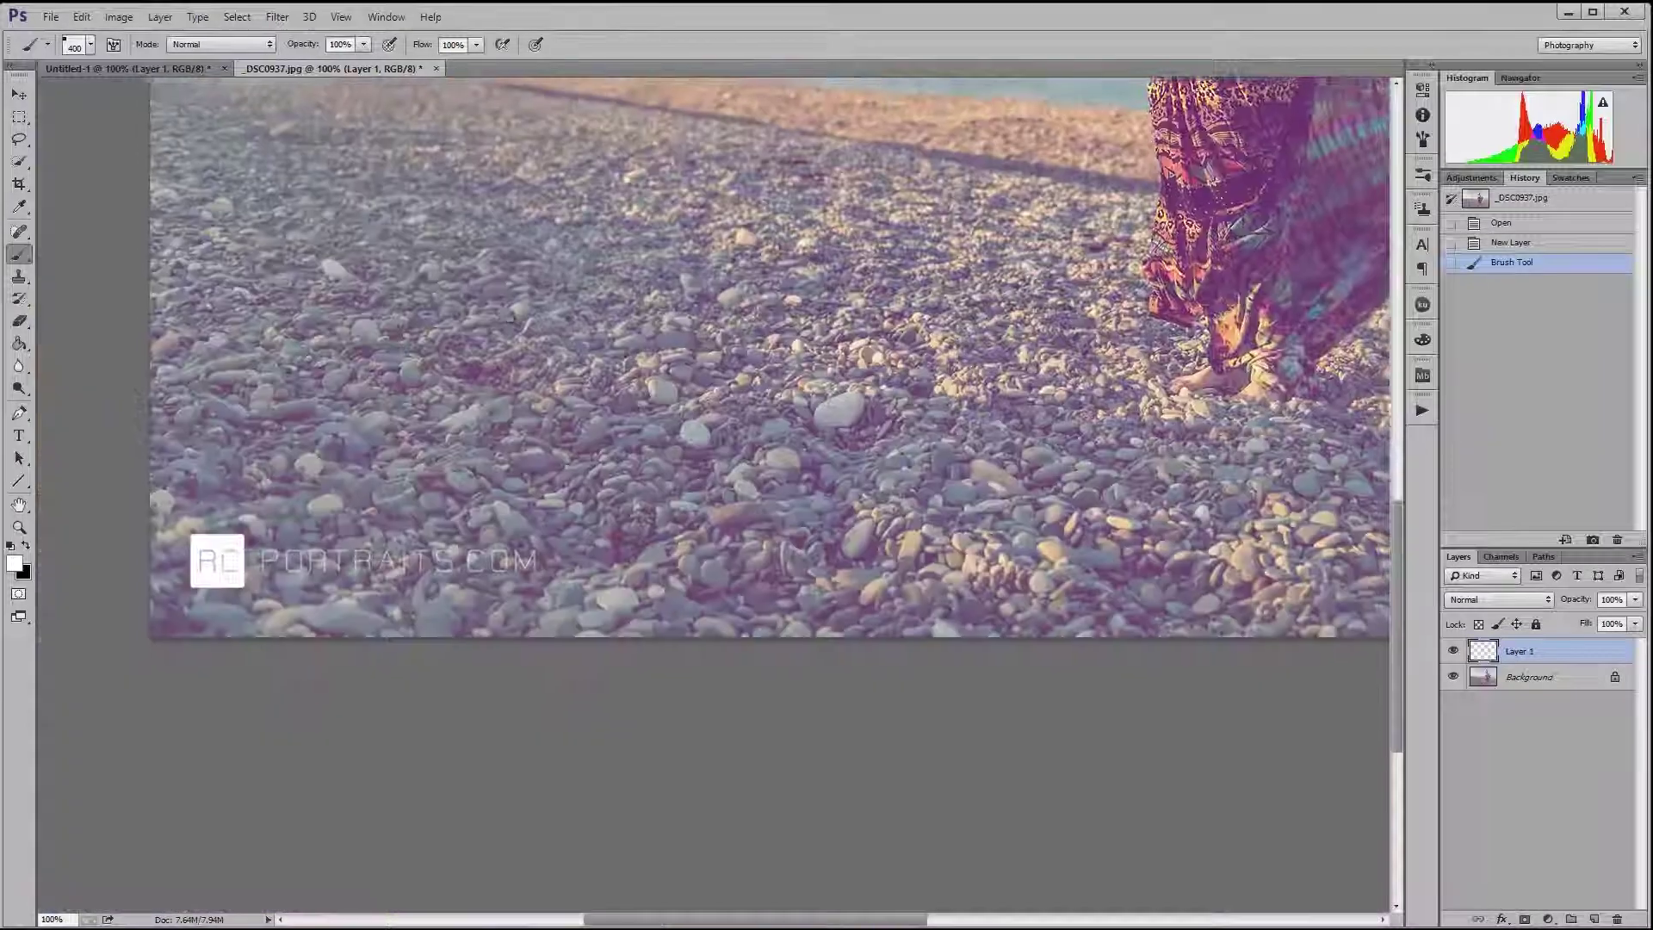
drag(654, 372, 586, 456)
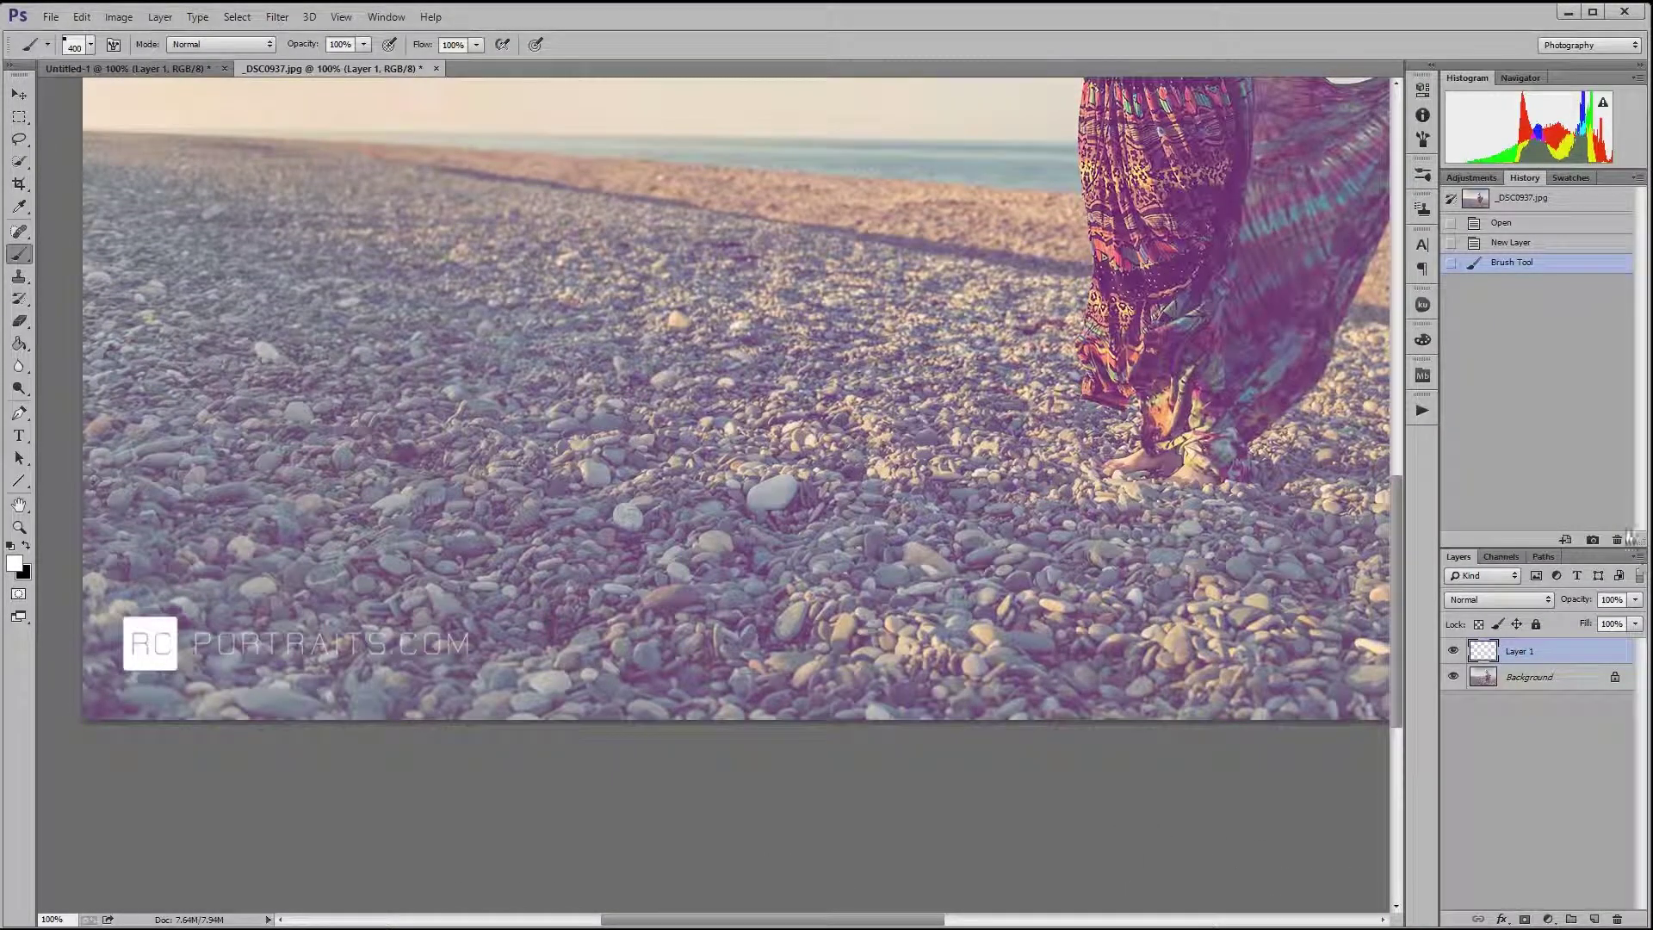
click(1635, 600)
drag(1635, 620, 1607, 616)
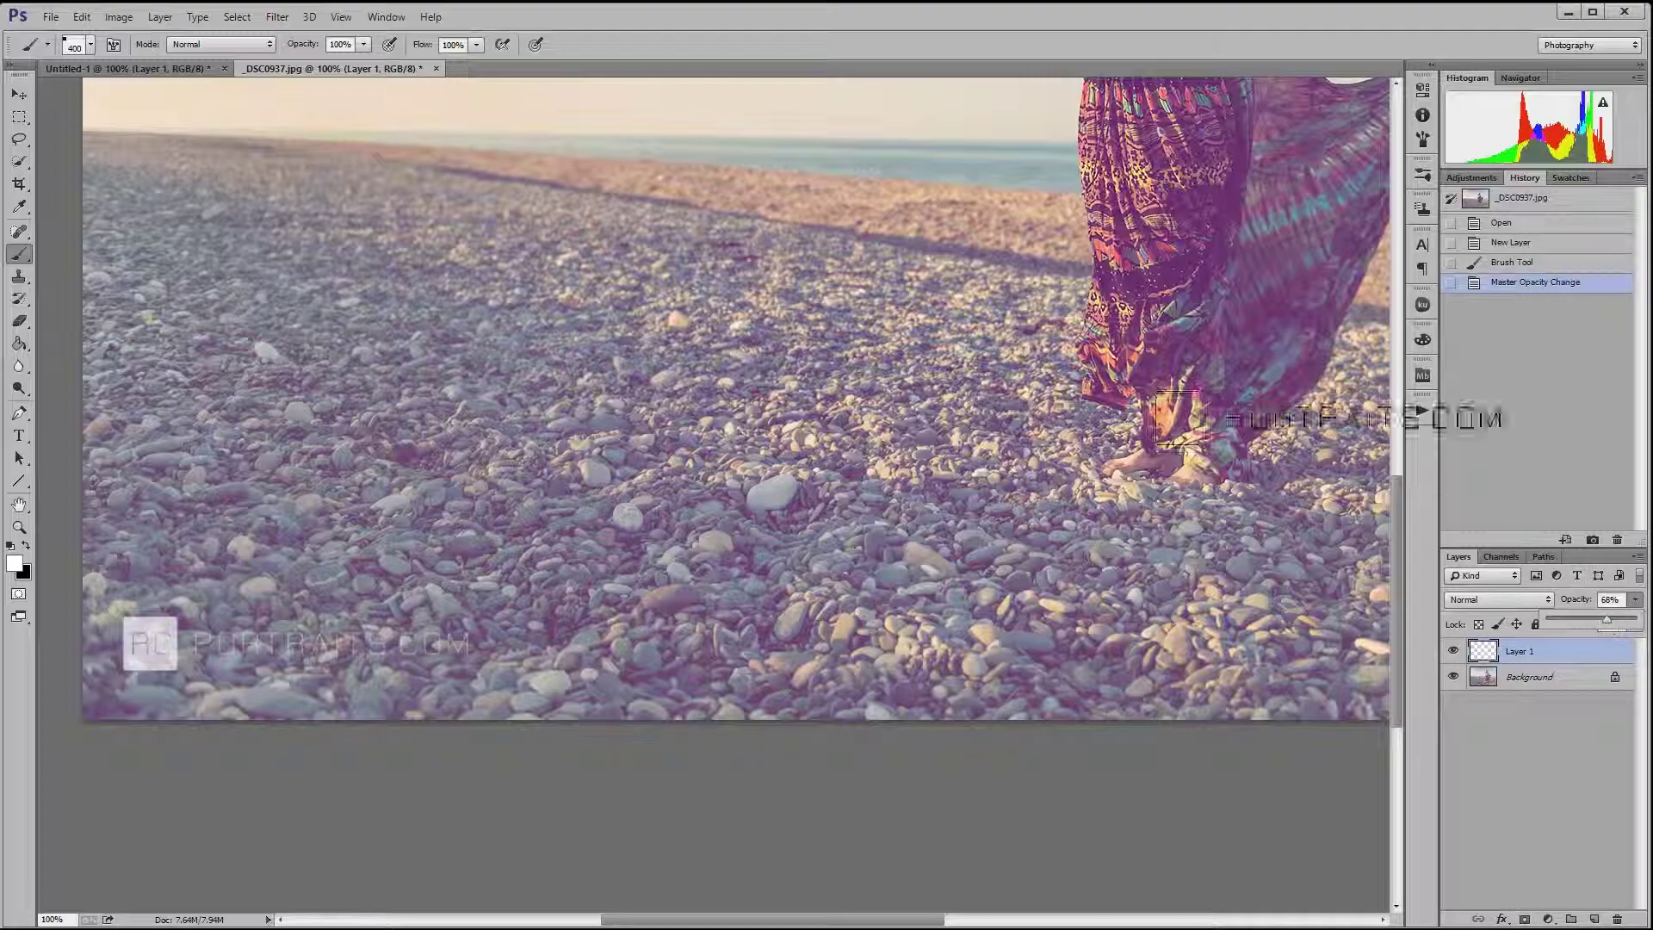
key(Return)
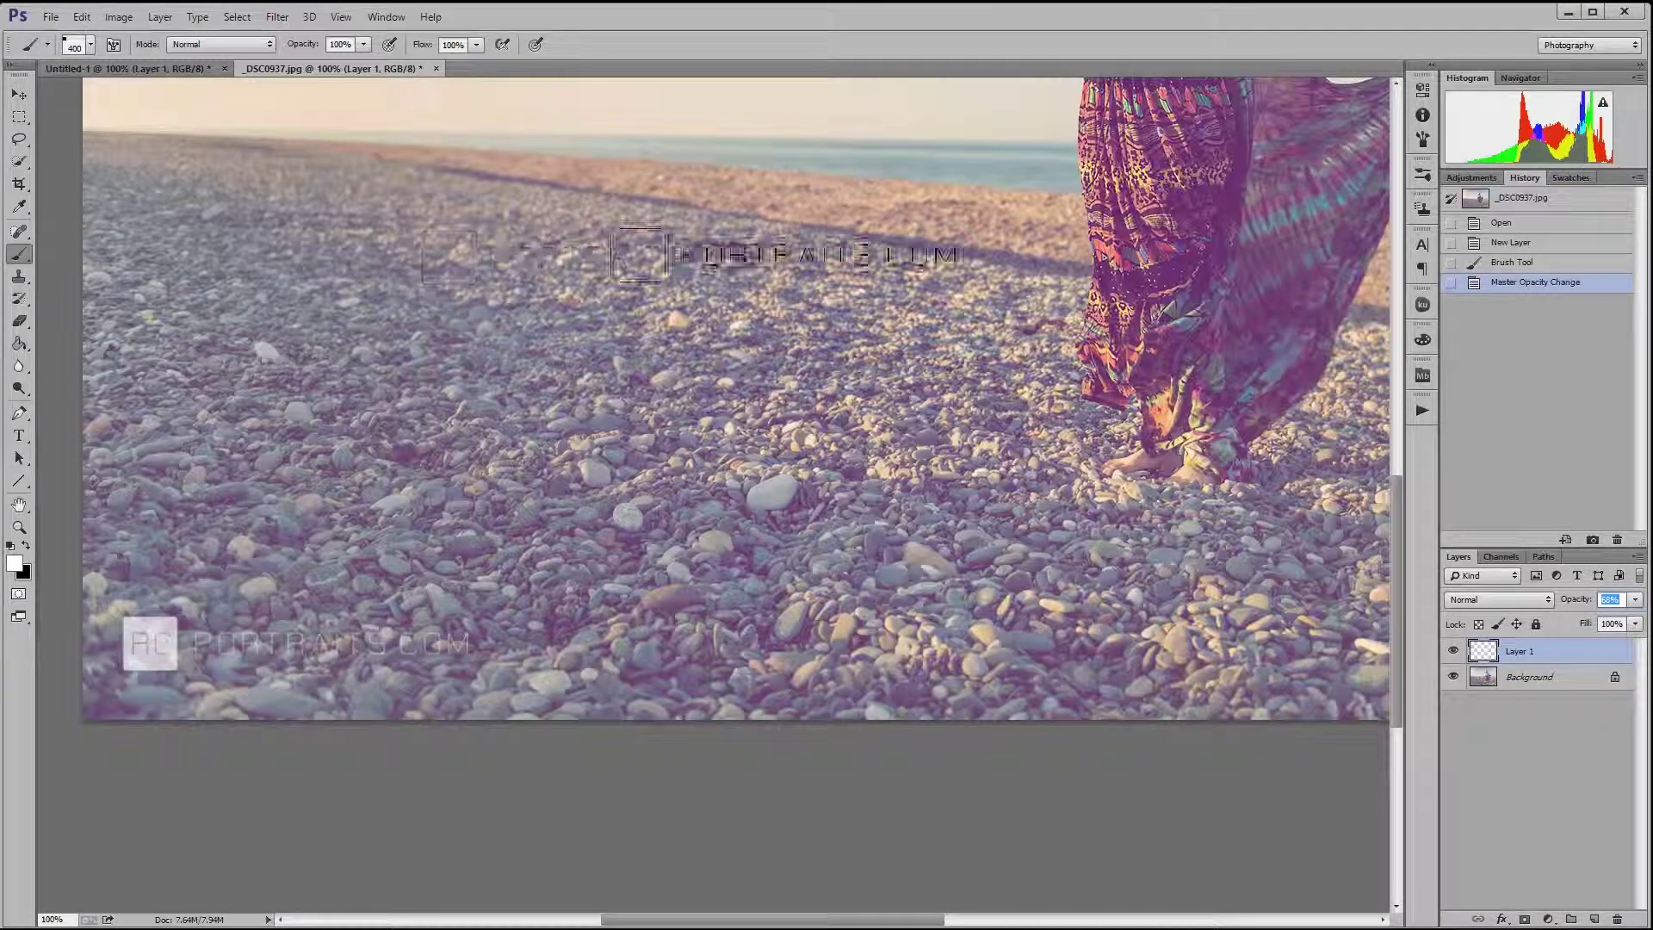
- Stamp a second white logo at 400 px near the photo's upper-right corner on Layer 1
key(ctrl+0)
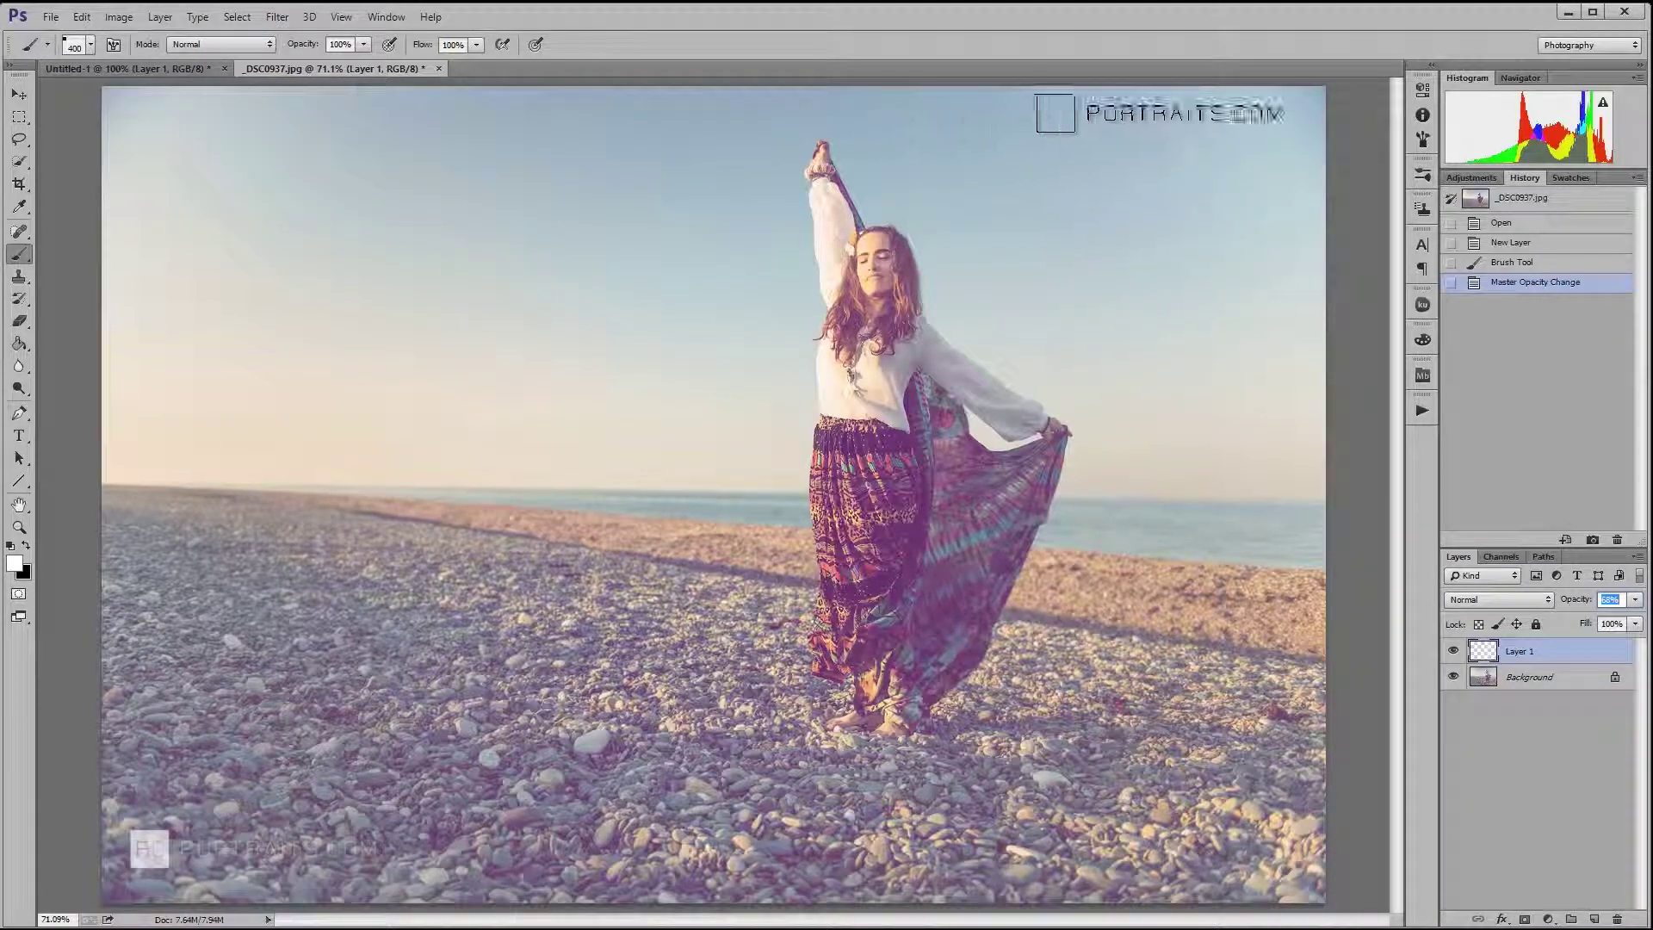
click(1128, 184)
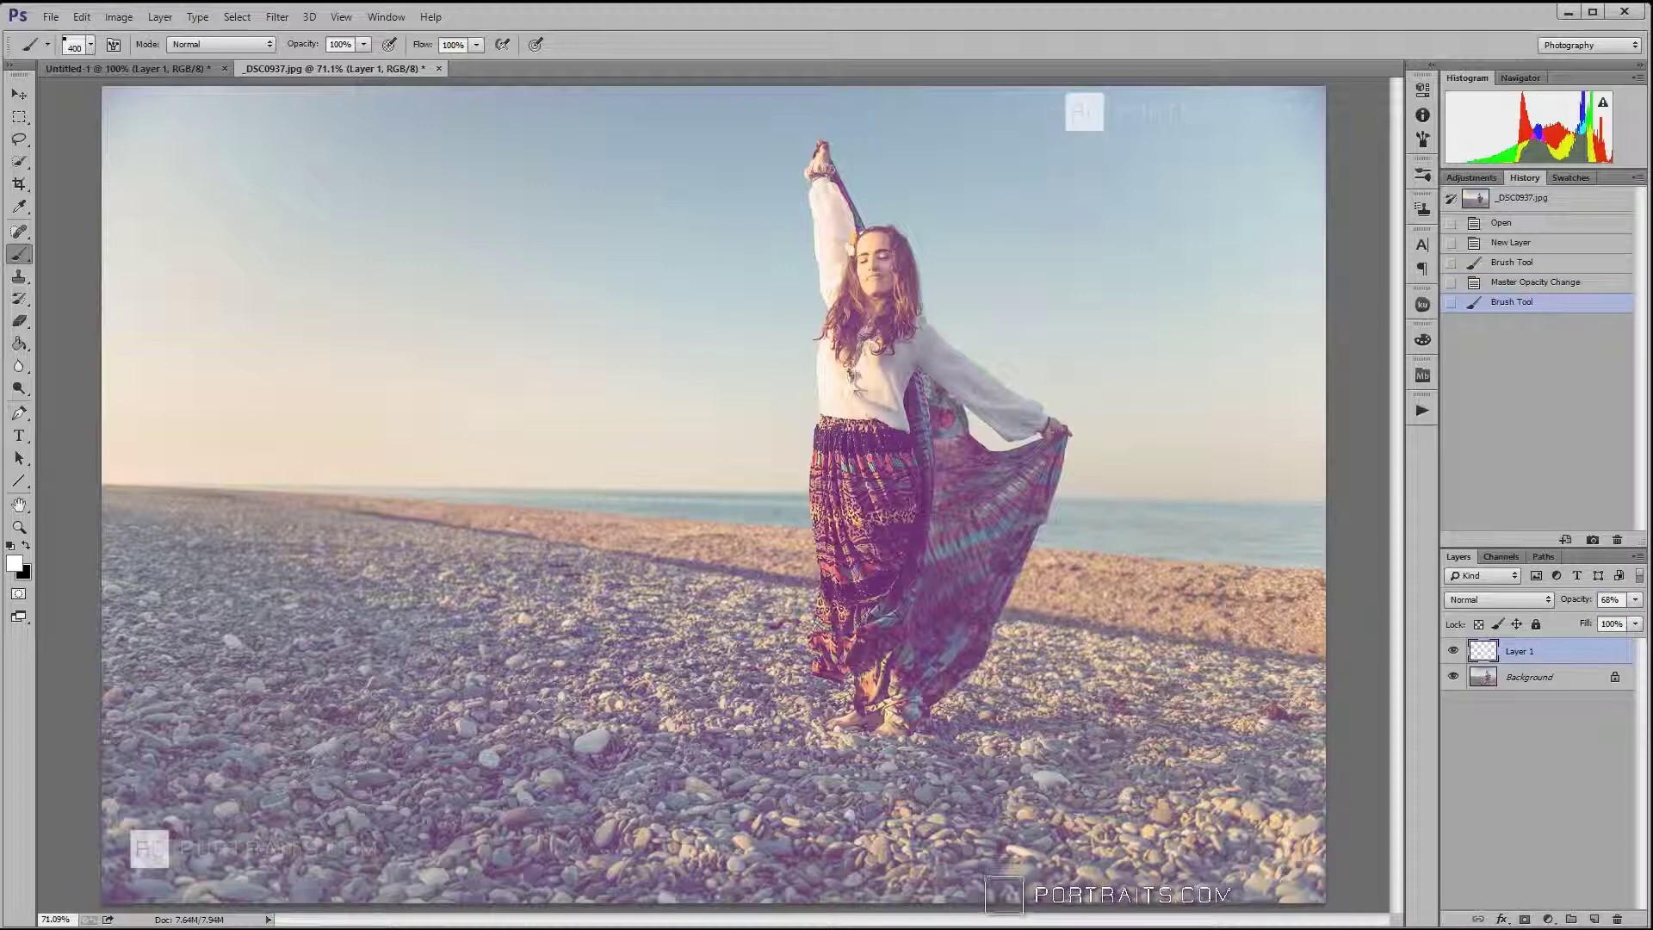